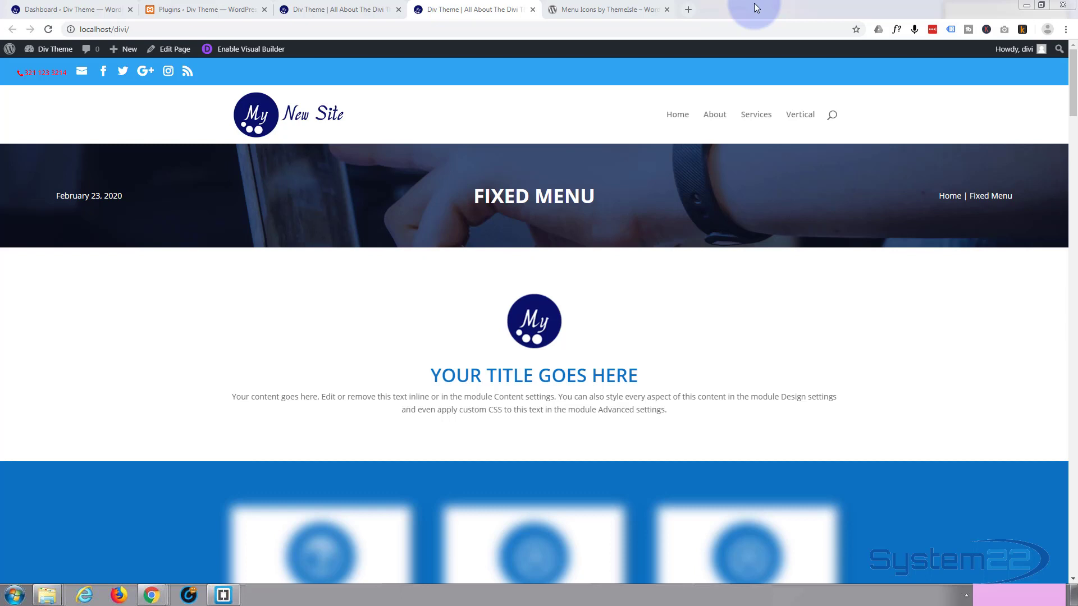
Step: View the Menu Icons by ThemeIsle plugin page, and search the site's installable plugins for "menu icons"
click(590, 10)
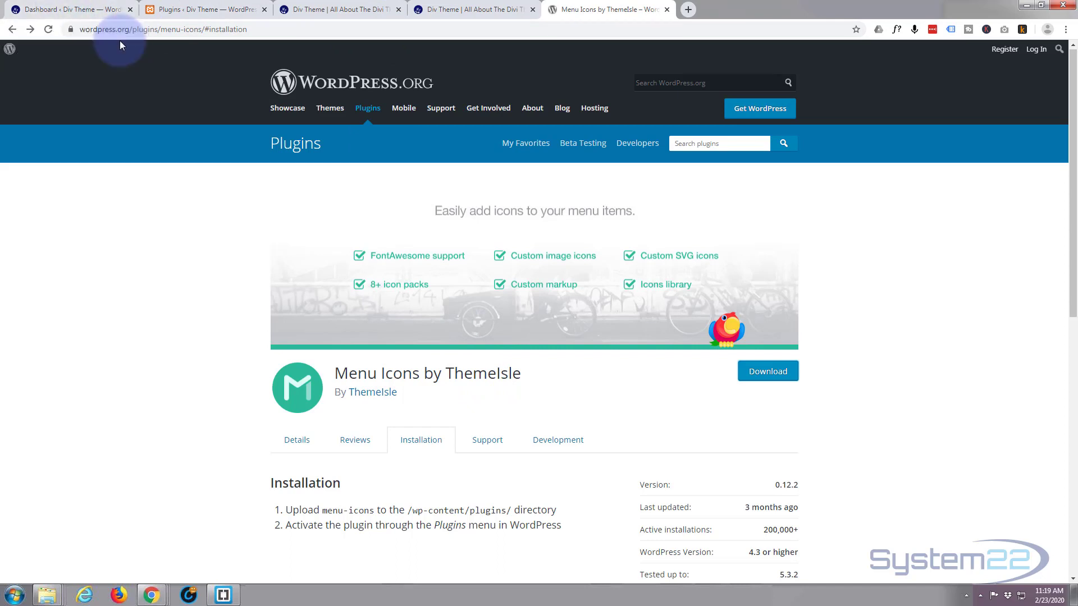
click(186, 9)
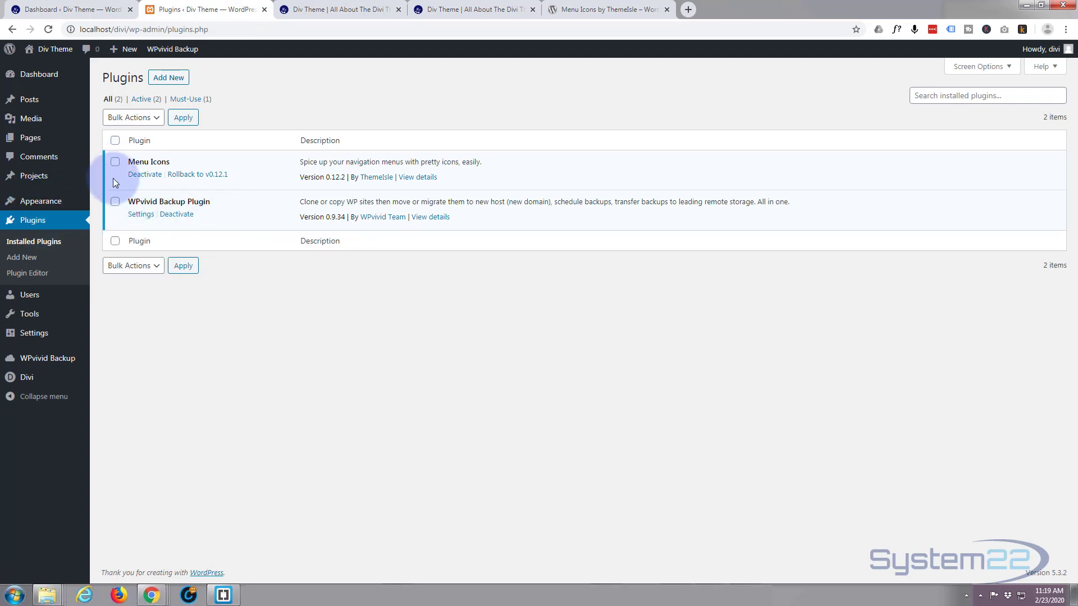
click(172, 81)
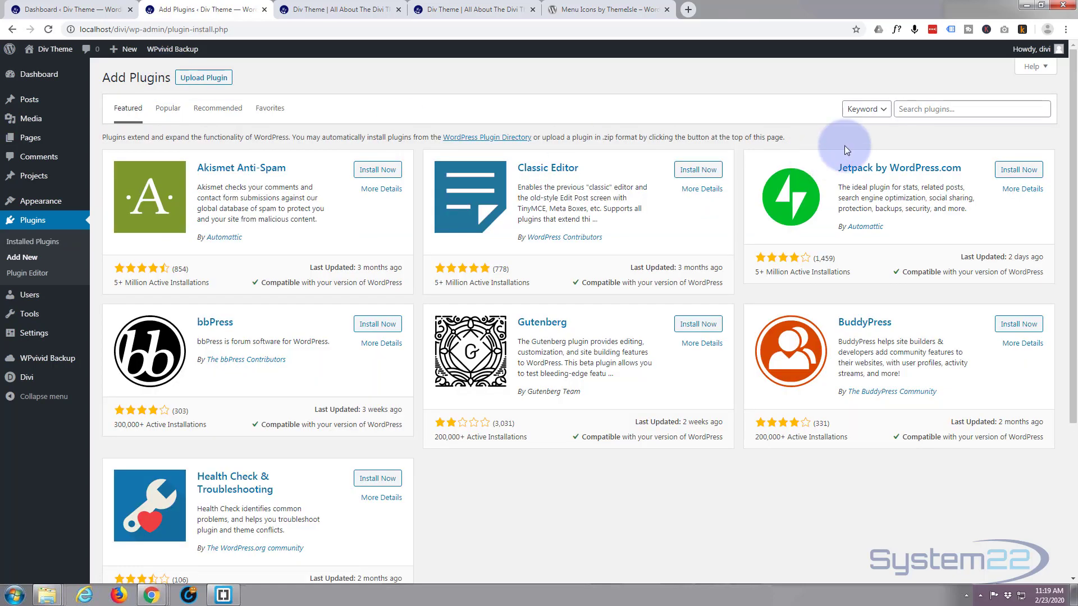
click(919, 109)
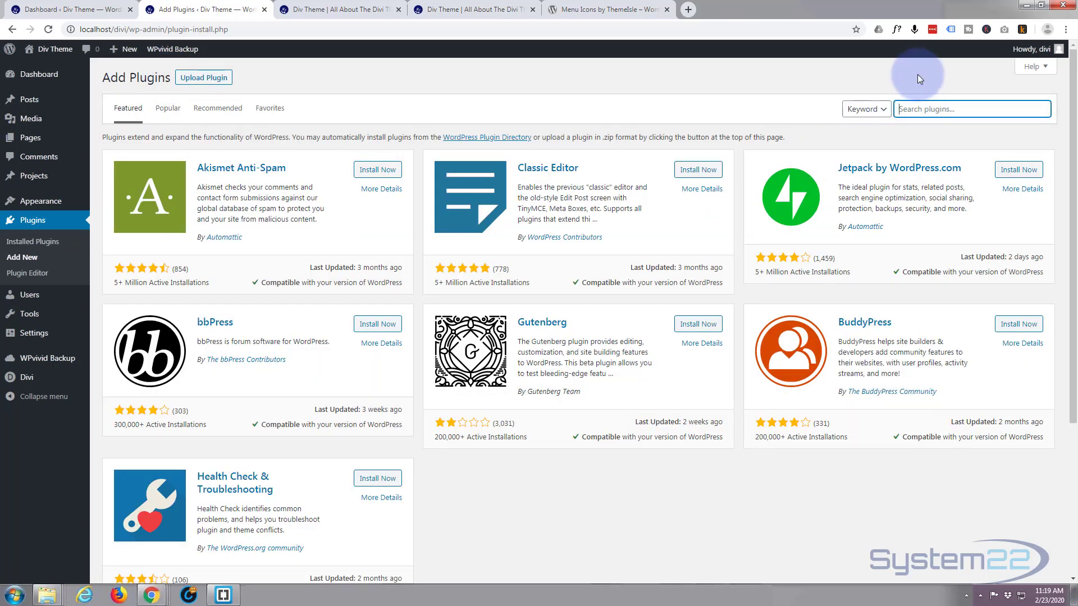
text(menu icons)
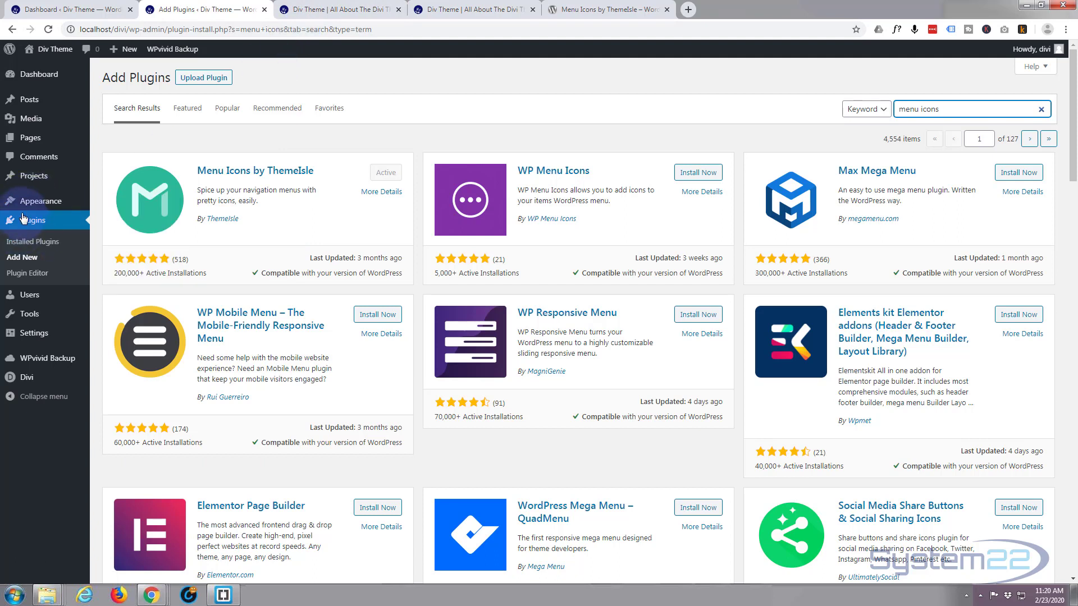
Step: Open the site's menu editor with the main (Primary Menu) menu chosen for editing
mouse_move(42, 201)
click(113, 252)
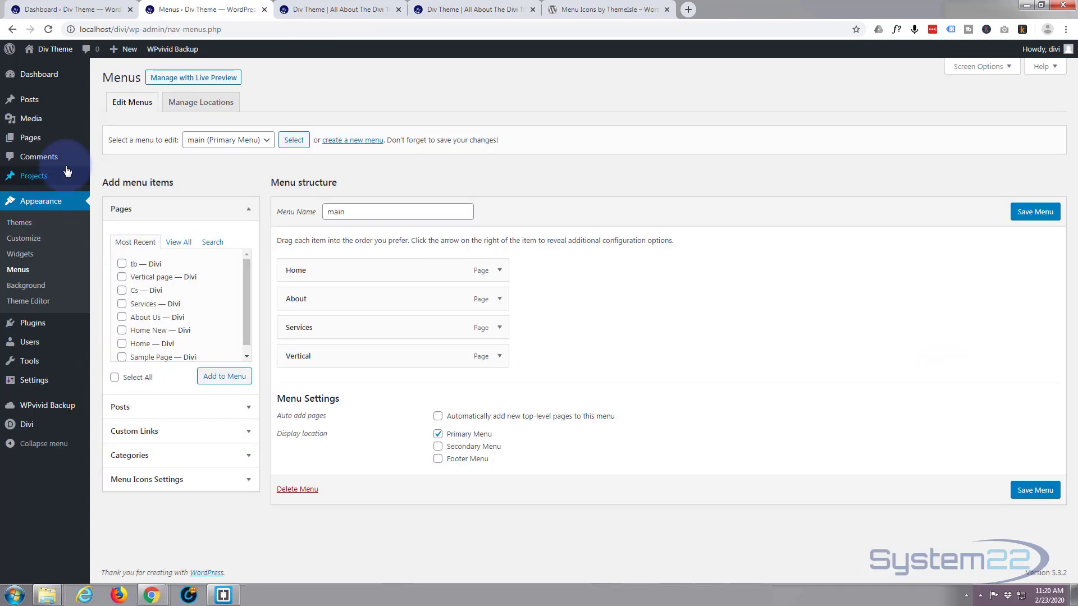
click(266, 142)
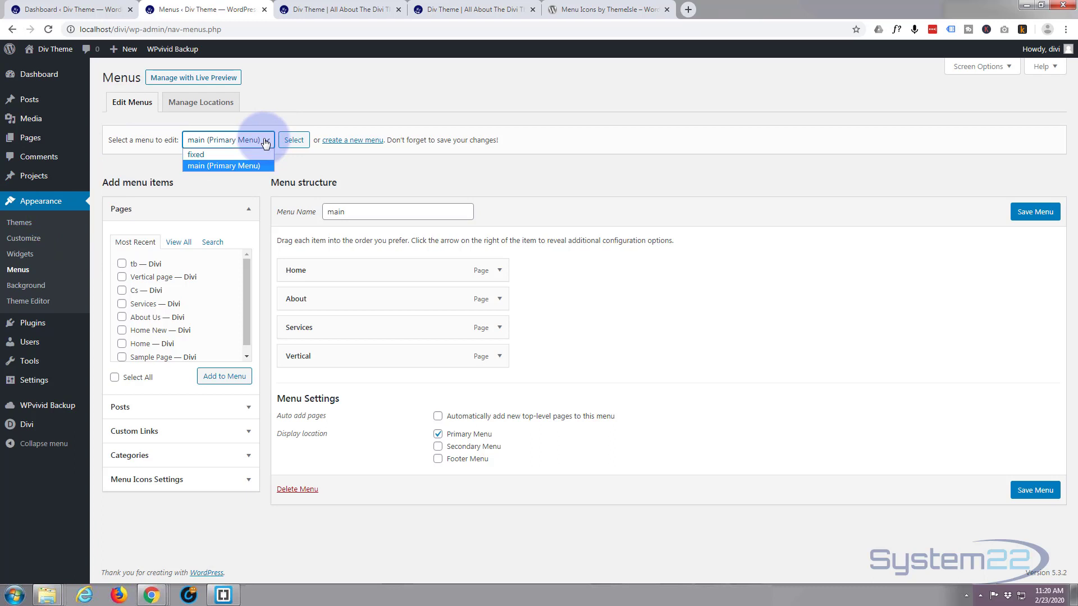
click(266, 142)
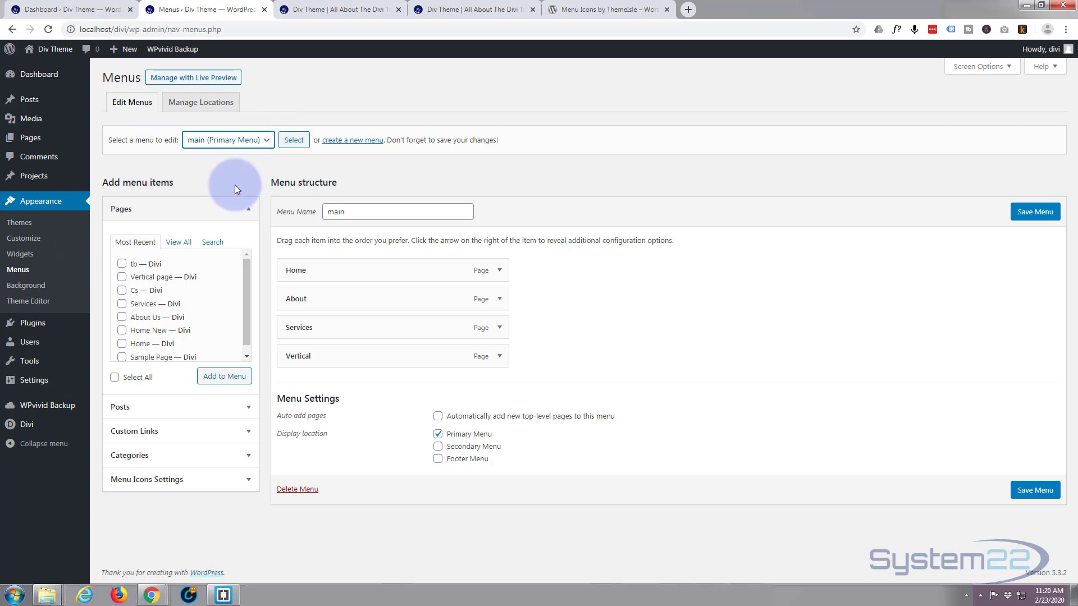
Step: Open the icon picker for the Home menu item and browse the available Dashicons
click(499, 271)
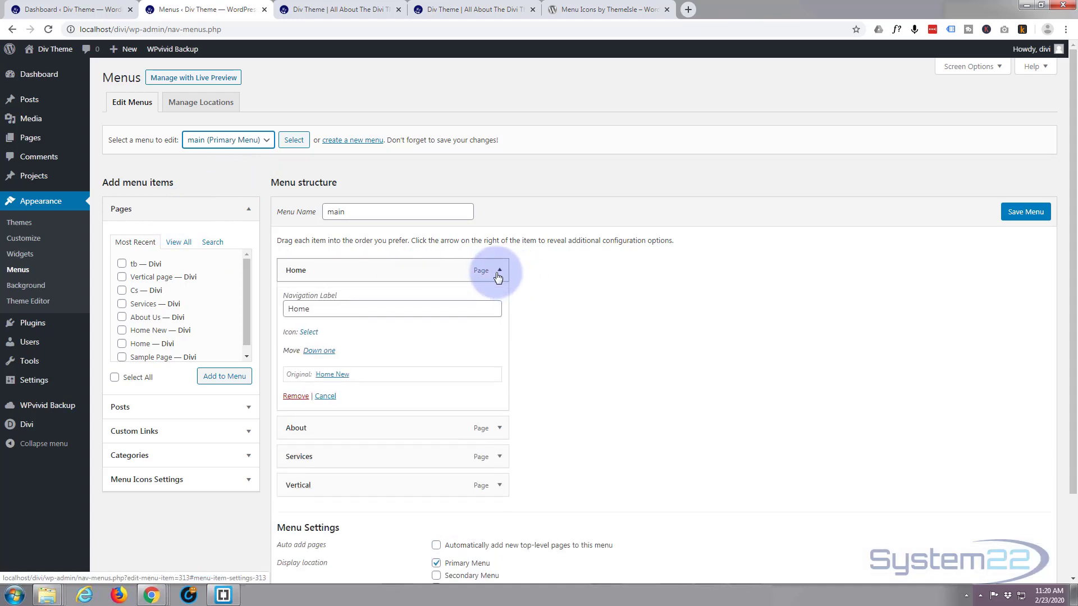
click(312, 333)
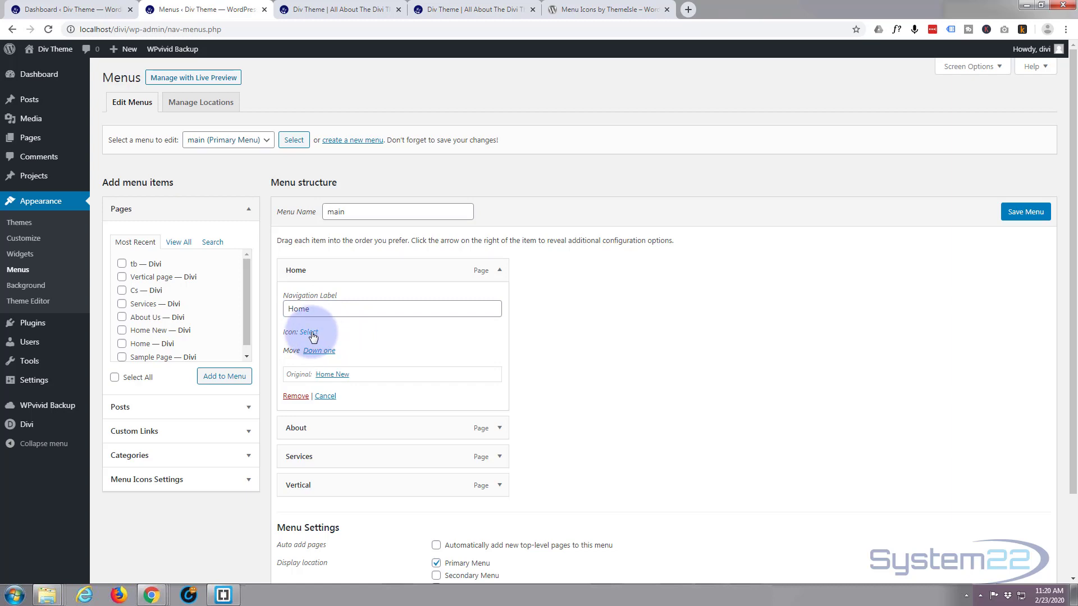
scroll(494, 388, down, 1)
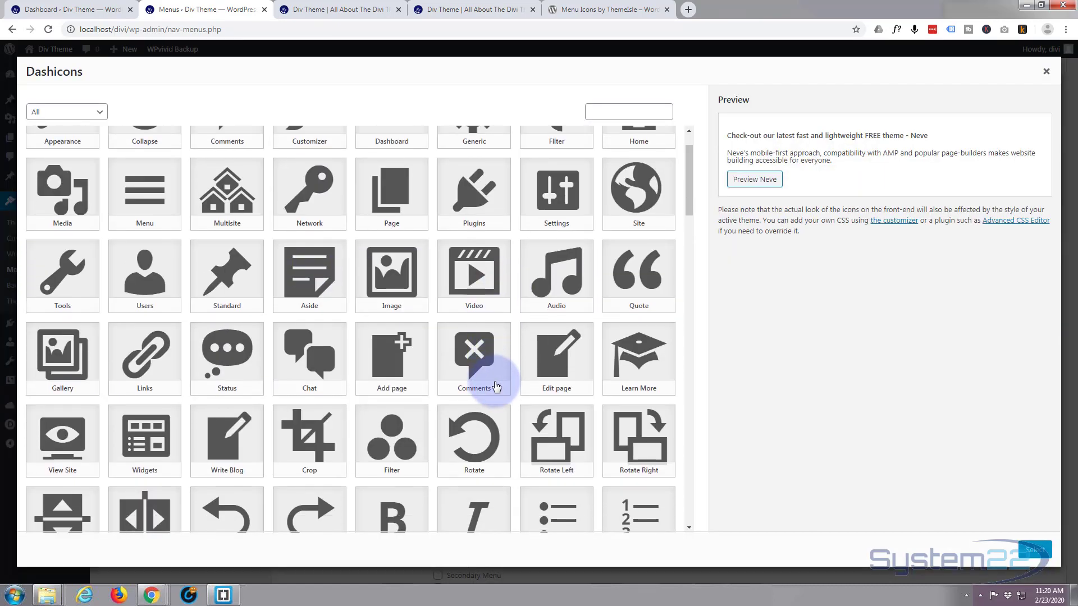
scroll(496, 387, down, 10)
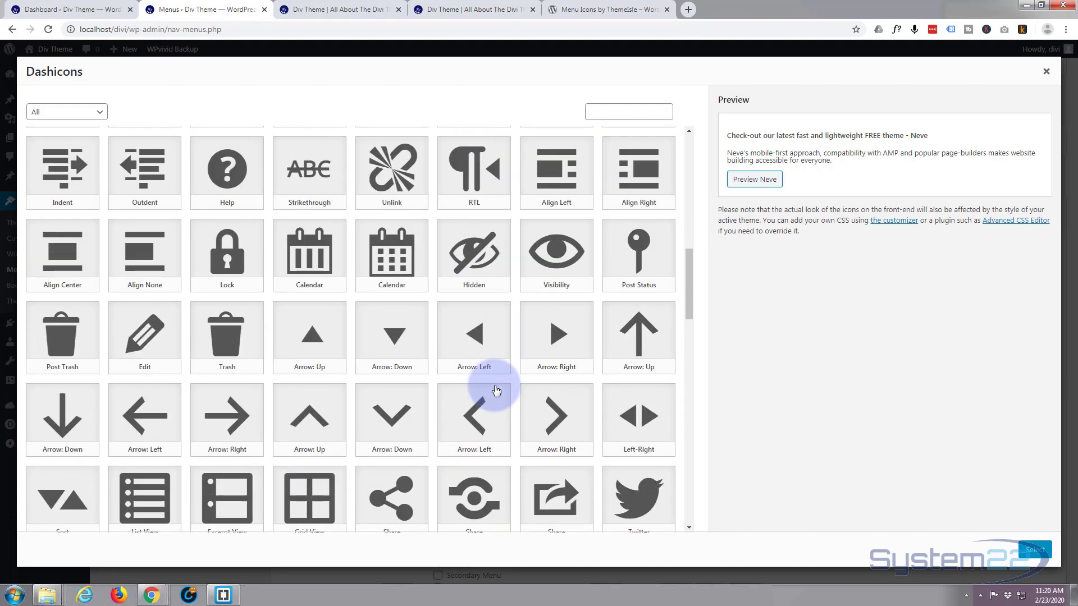
scroll(496, 390, down, 12)
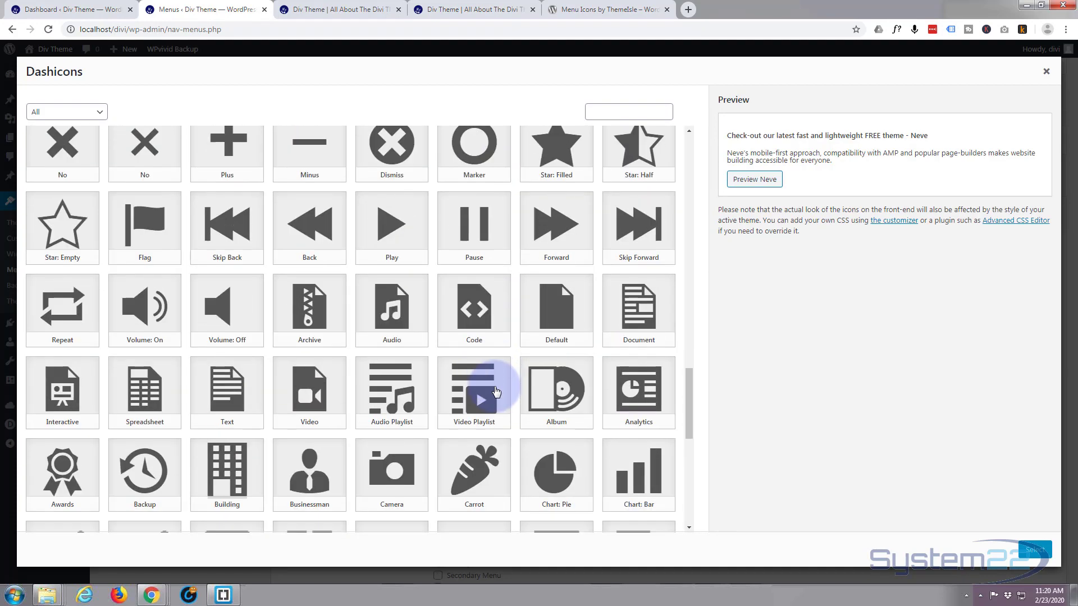
scroll(496, 392, down, 6)
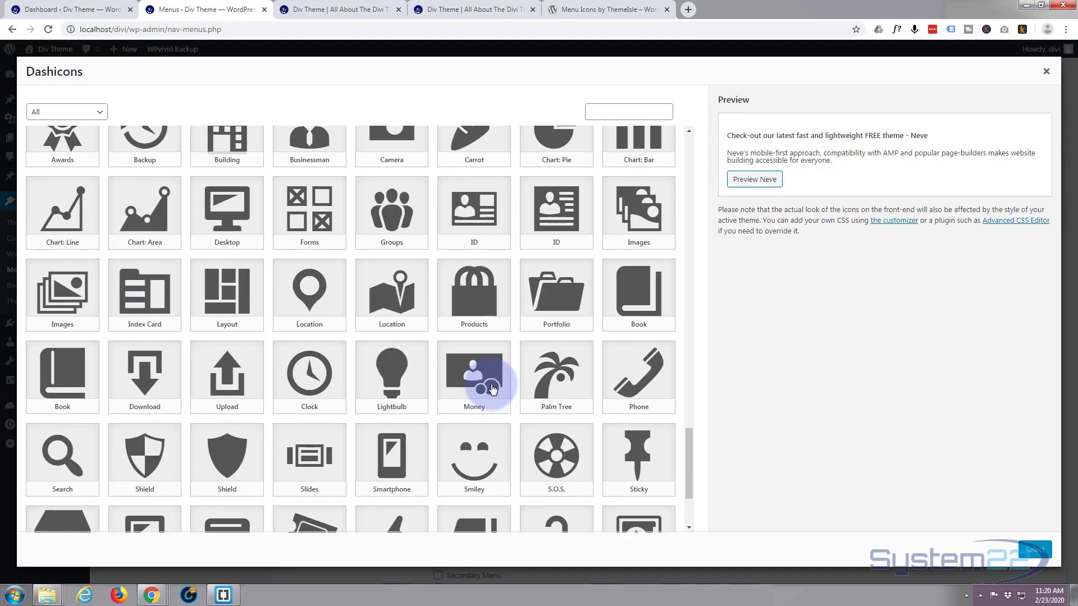
scroll(490, 388, down, 2)
scroll(481, 393, up, 6)
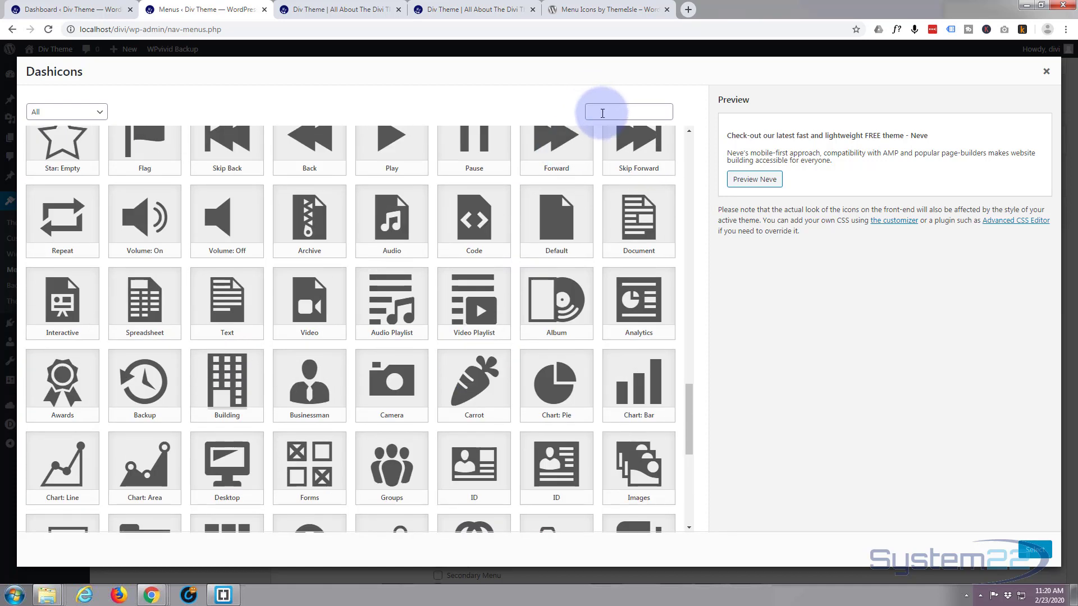
Step: Search the Dashicons for "home", review the position and vertical alignment options, and assign the Home icon to the Home menu item
click(602, 112)
text(hom)
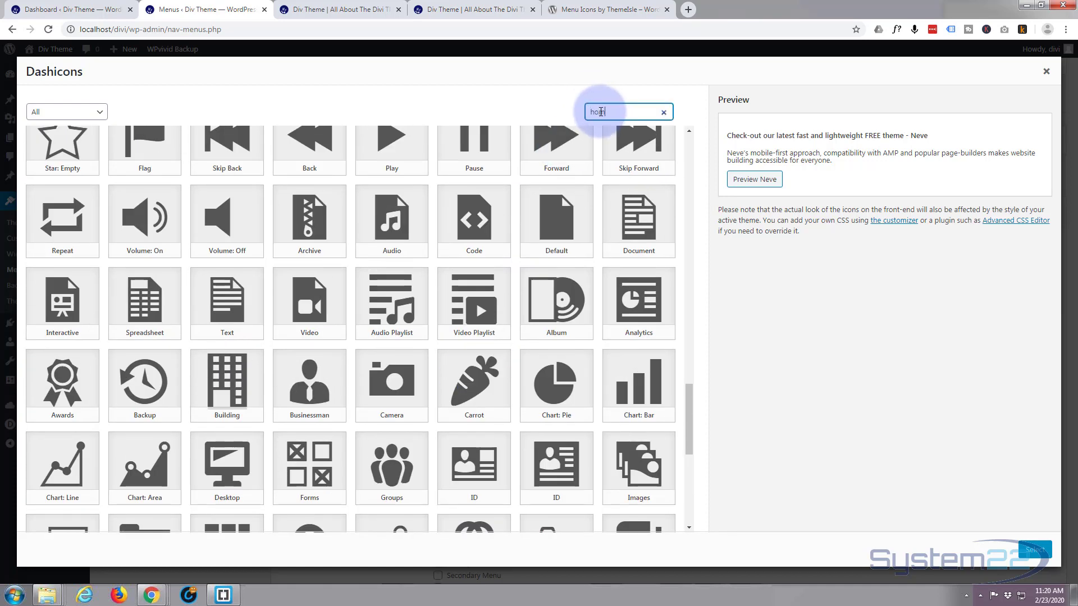
text(e)
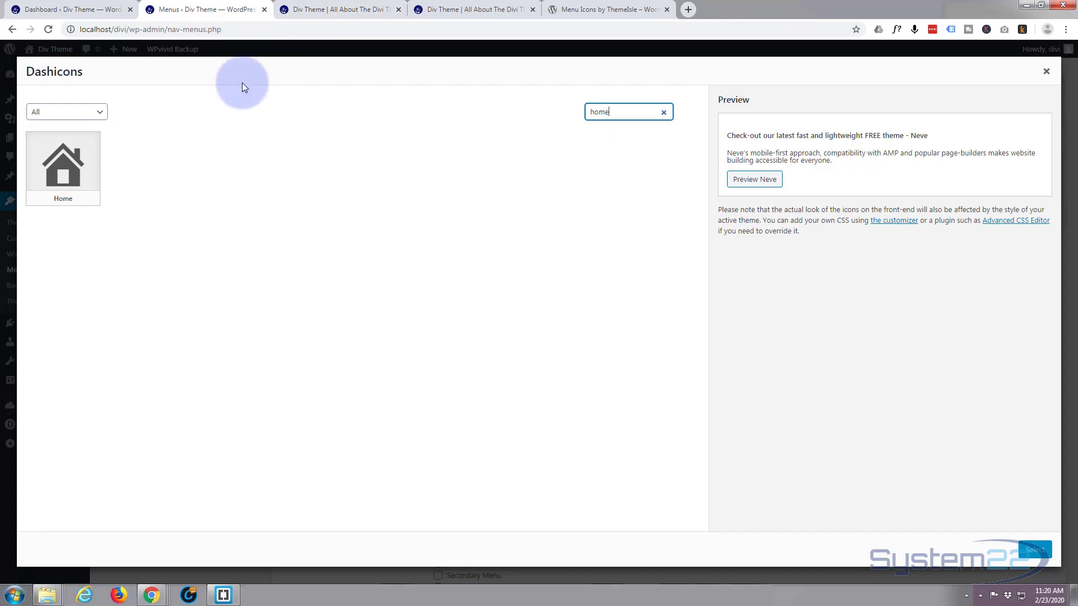
click(63, 165)
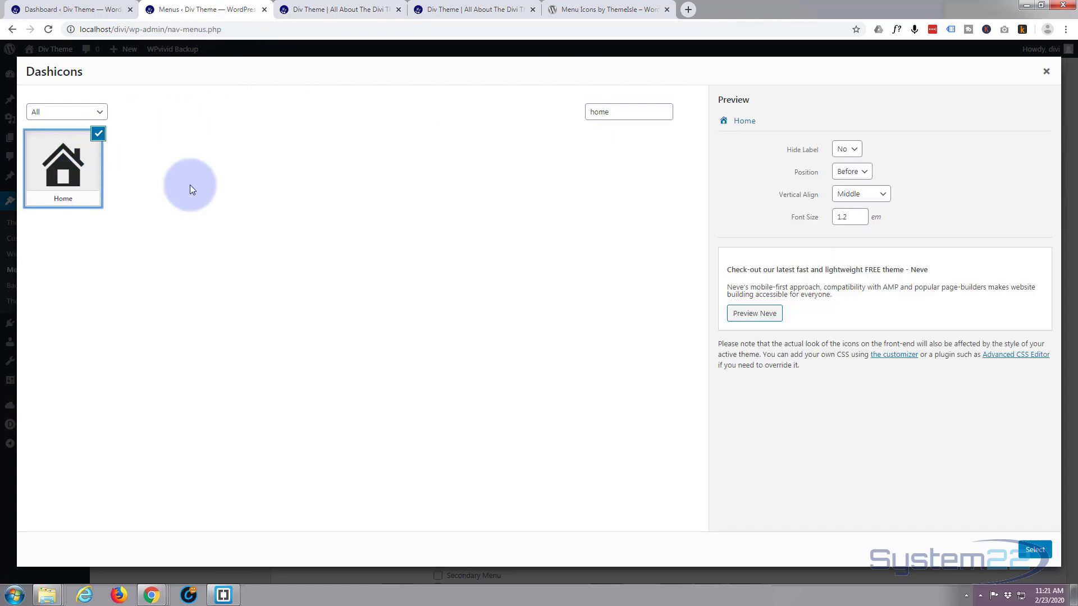
click(869, 173)
click(890, 172)
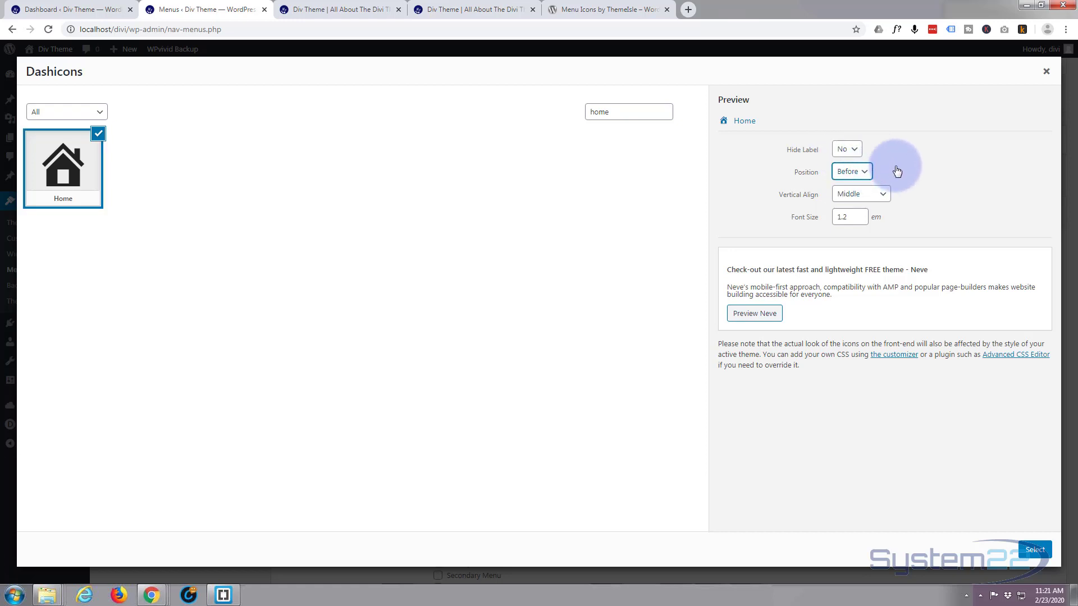
click(883, 198)
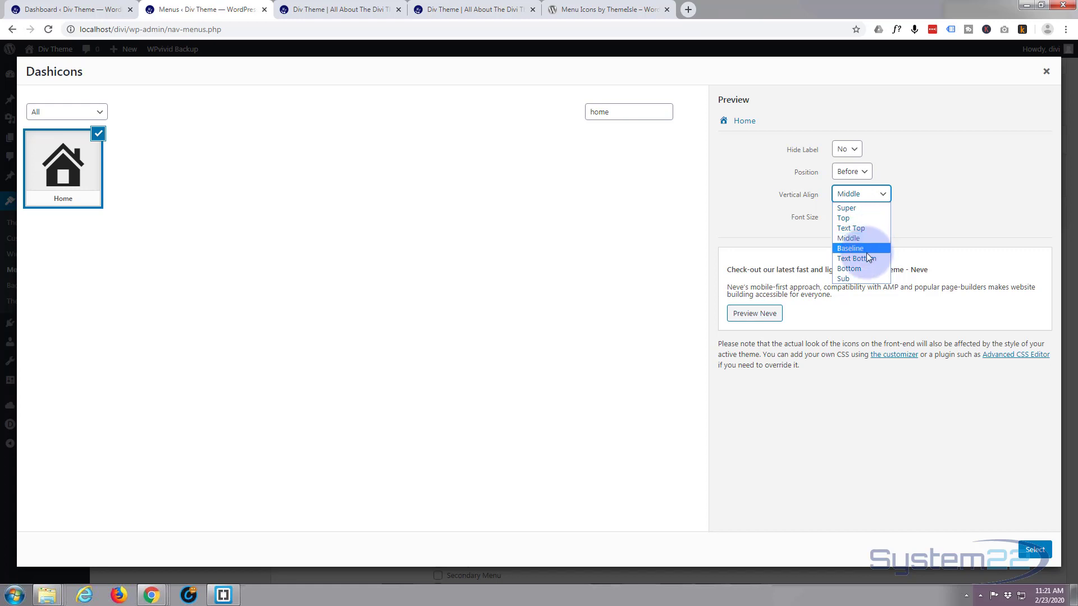
click(921, 199)
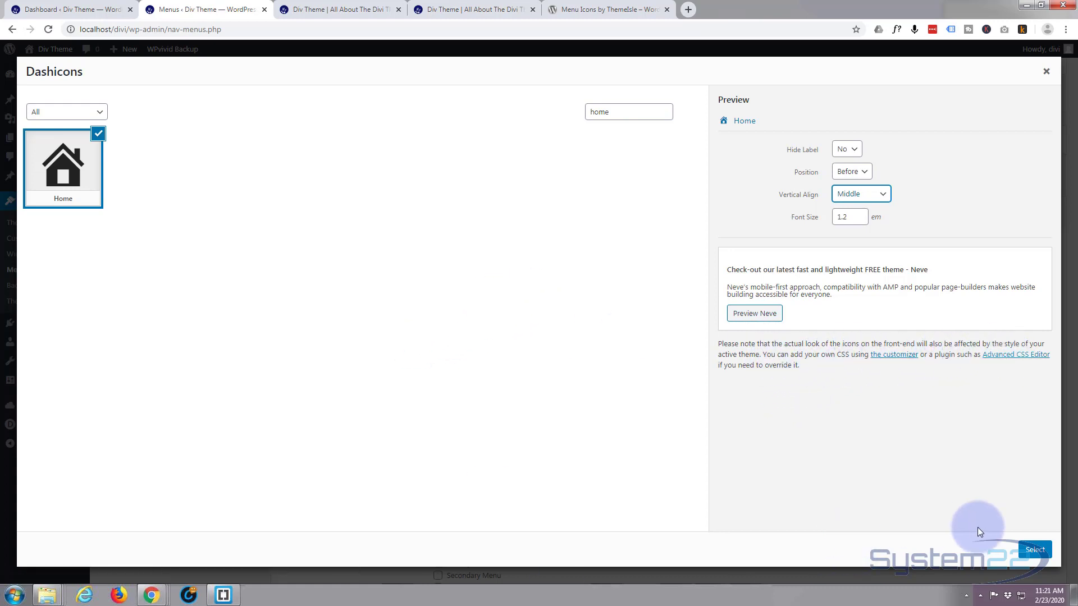
click(1035, 551)
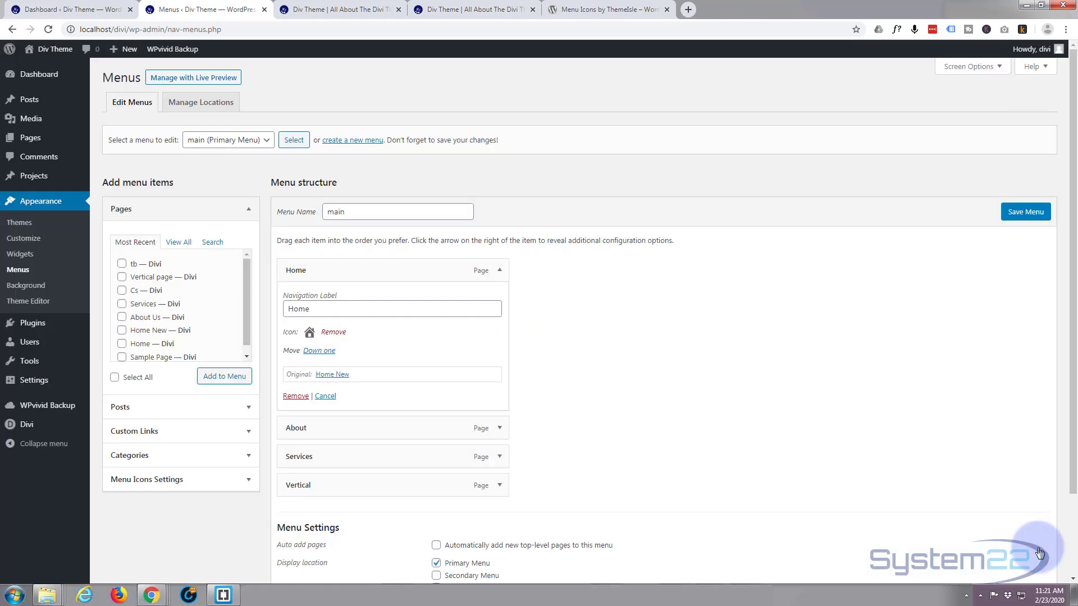
Step: Clear the icon search and assign the Generic gear Dashicon to the About menu item
scroll(556, 440, down, 1)
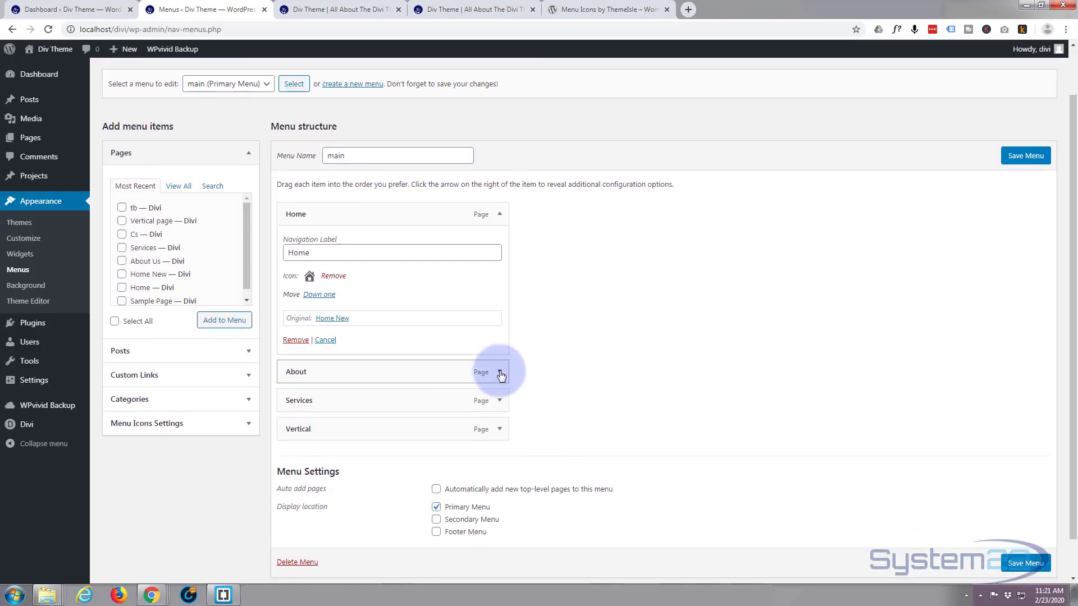
click(500, 373)
scroll(607, 496, down, 2)
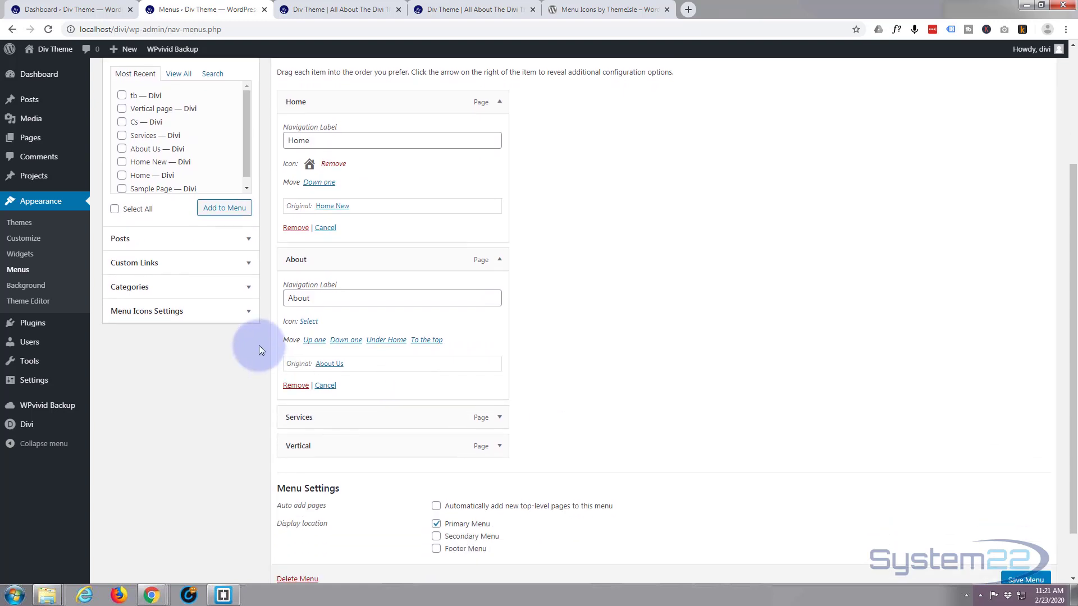
click(310, 323)
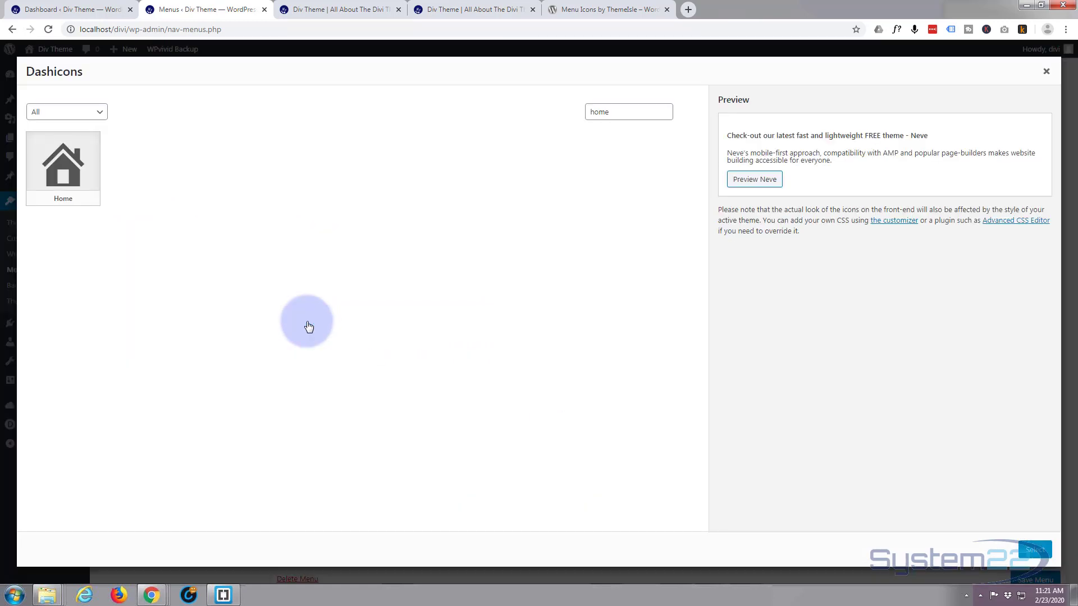
click(664, 112)
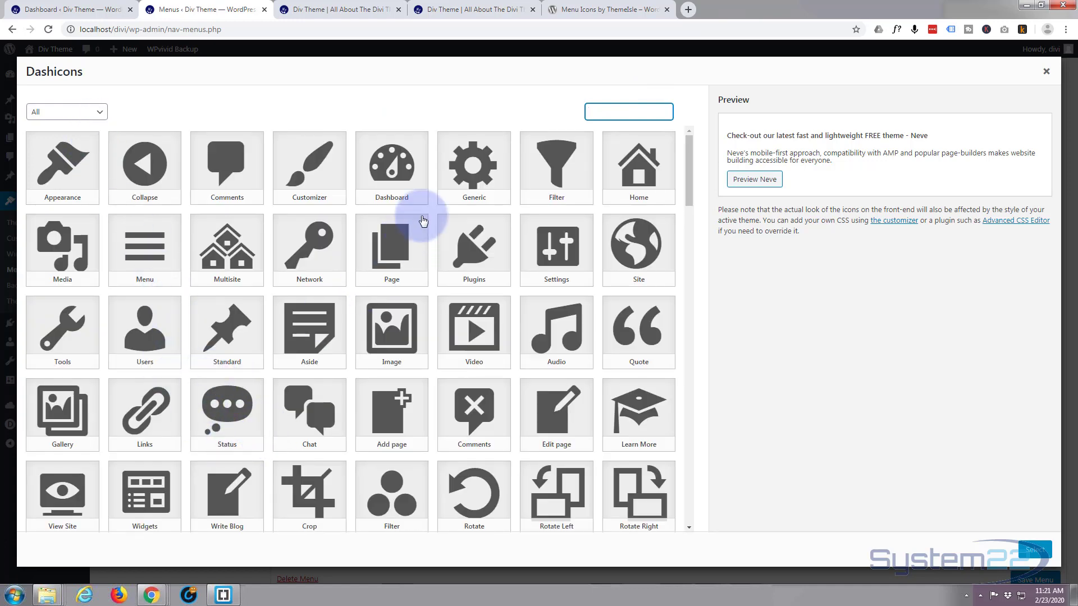
click(473, 164)
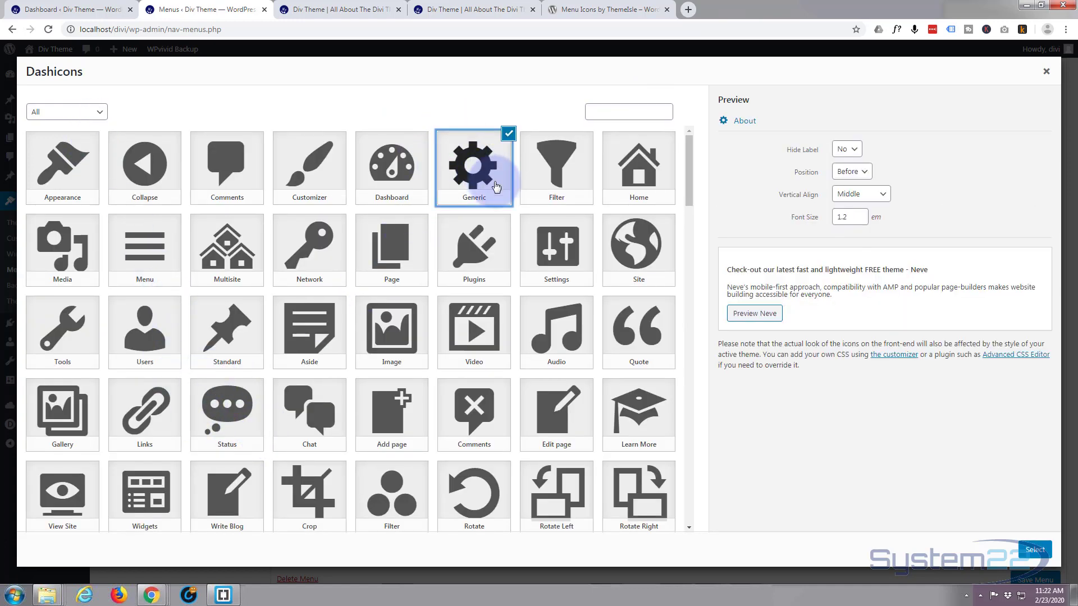
click(1035, 550)
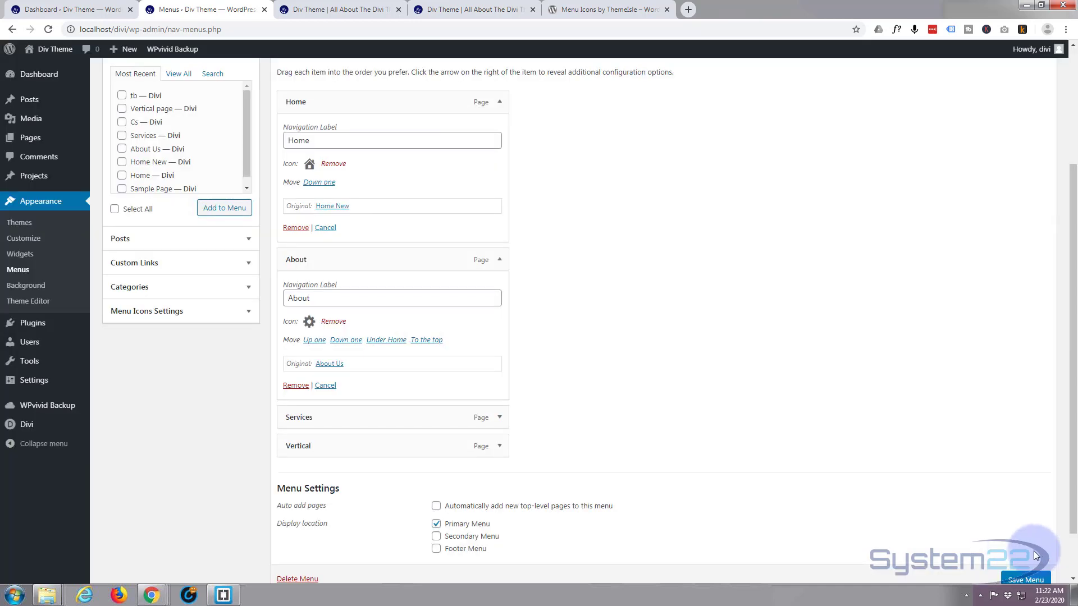
Step: Assign the Tools wrench Dashicon to the Services menu item
click(500, 419)
scroll(442, 410, down, 3)
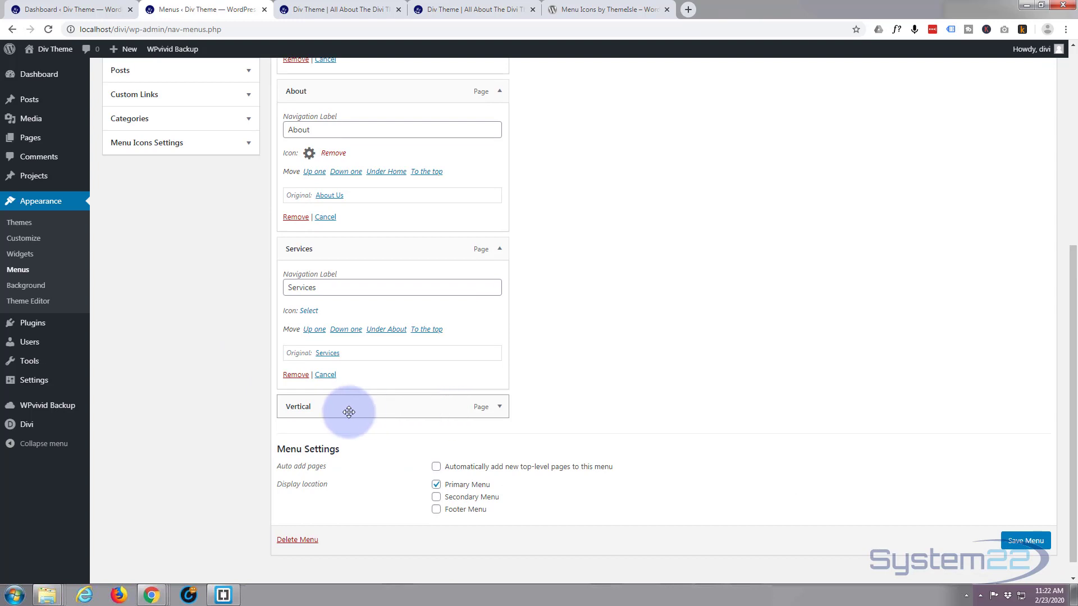
click(307, 312)
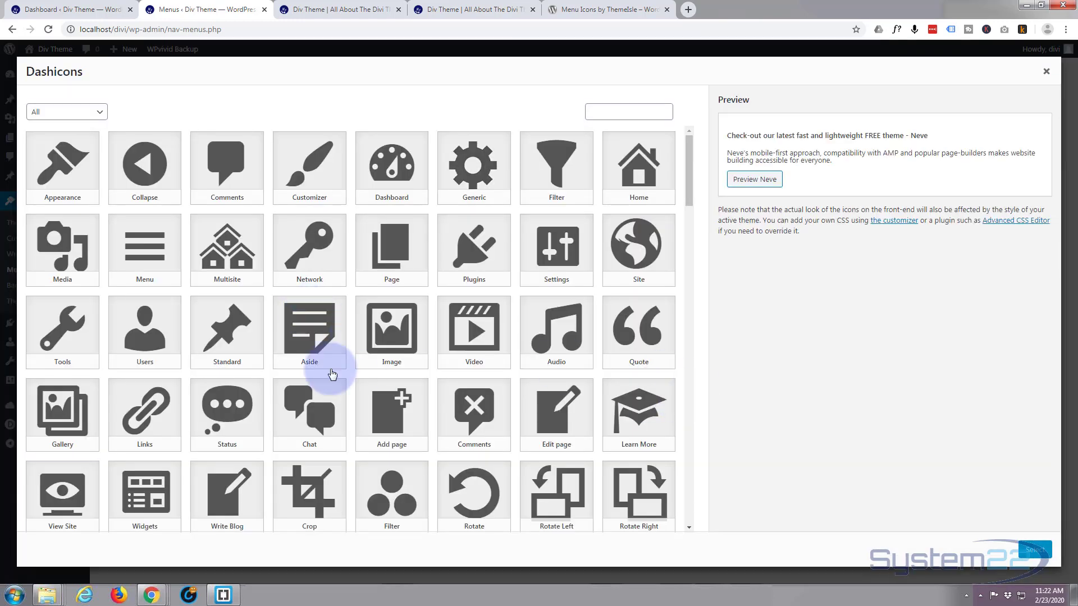
click(62, 332)
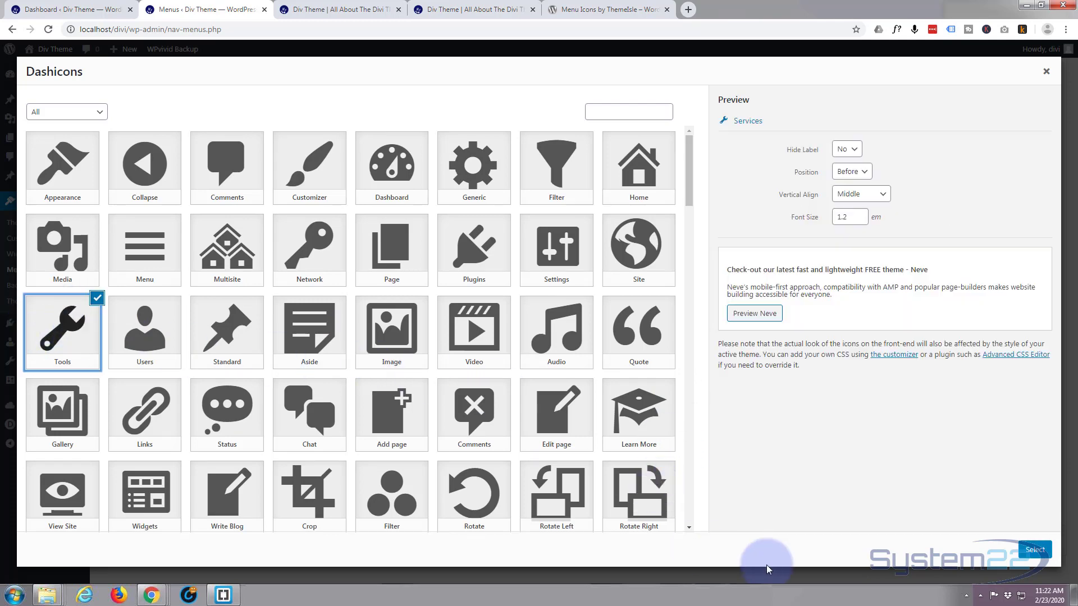
click(1035, 549)
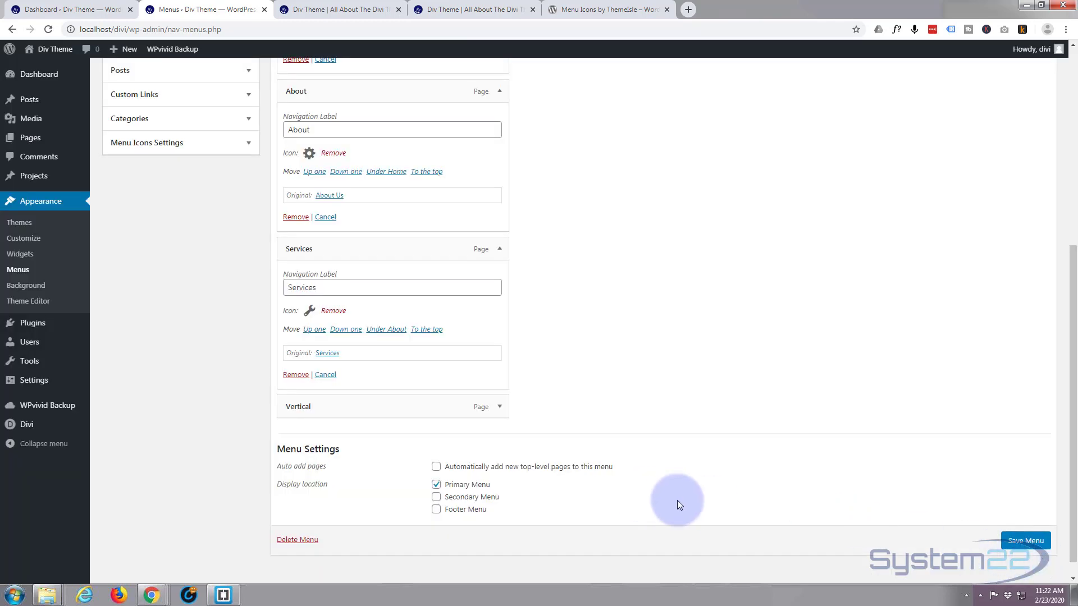
Step: Assign the Cloud Dashicon to the Vertical menu item and save the main menu
scroll(497, 409, up, 1)
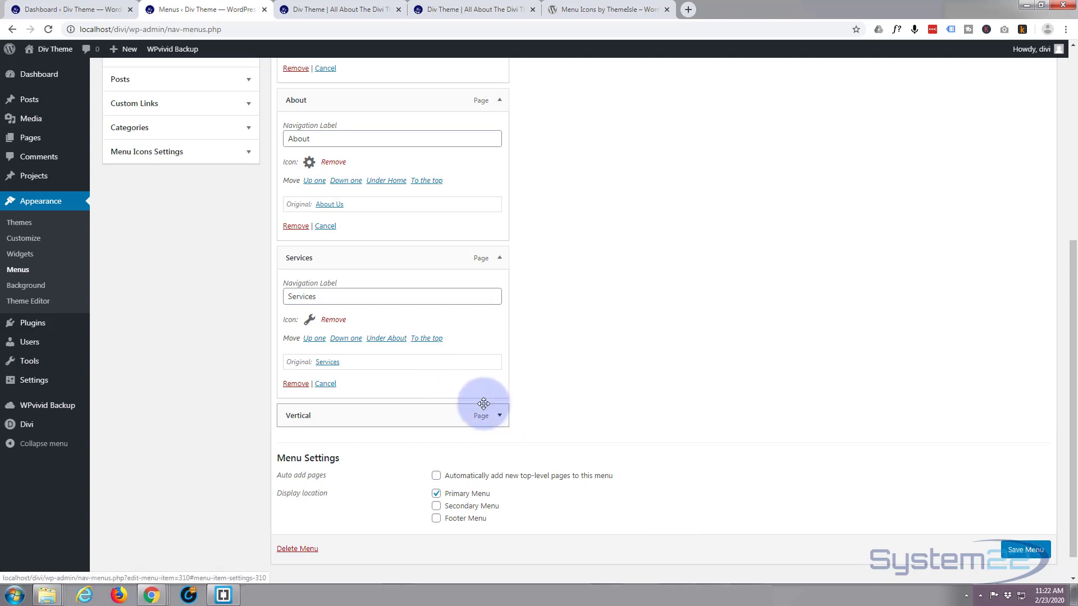
click(498, 416)
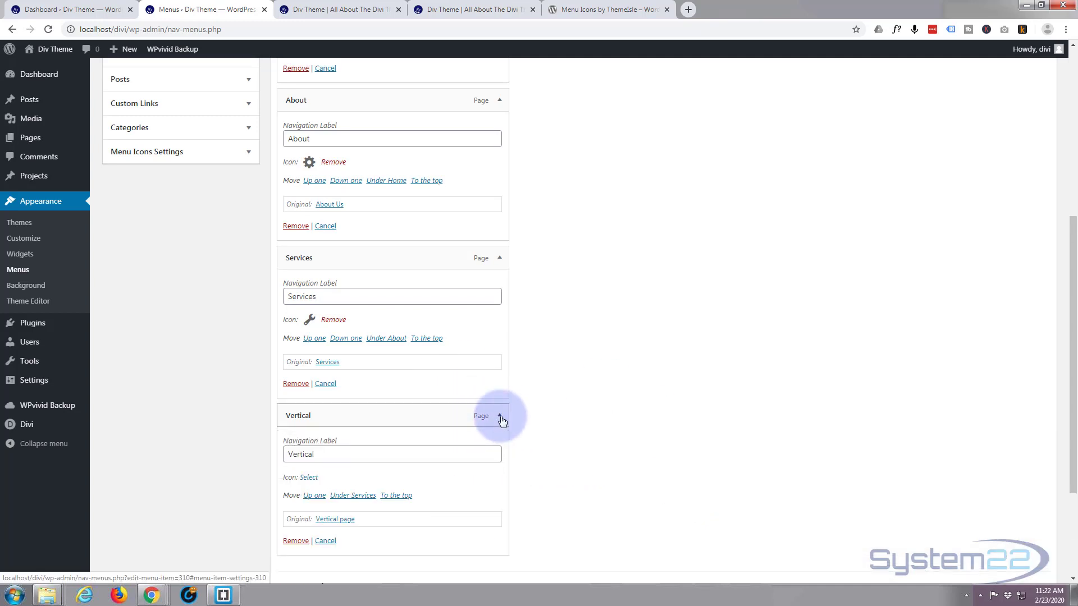
scroll(500, 417, down, 2)
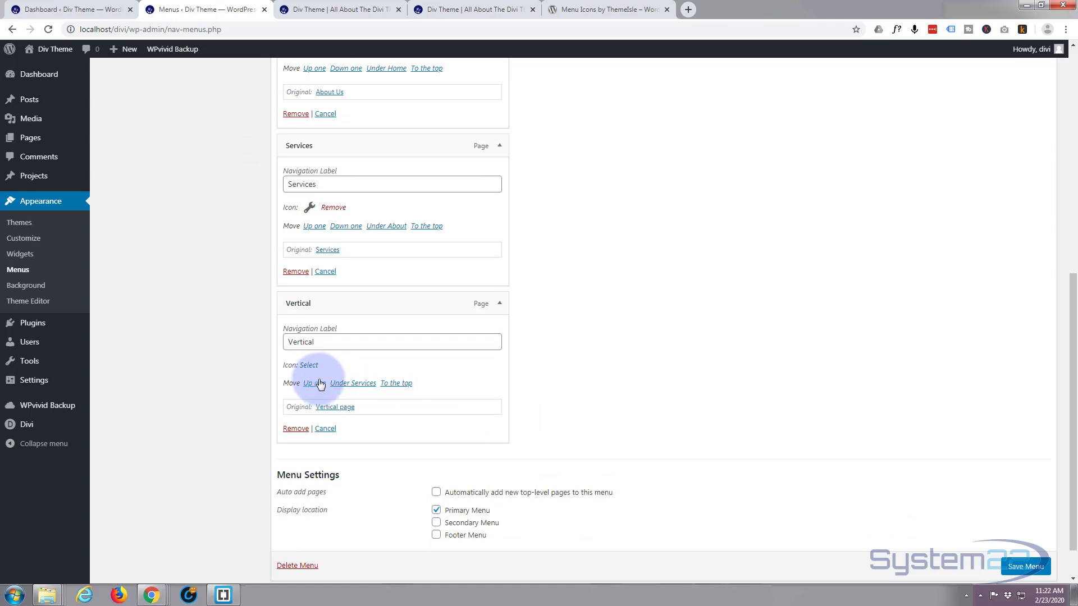
click(310, 365)
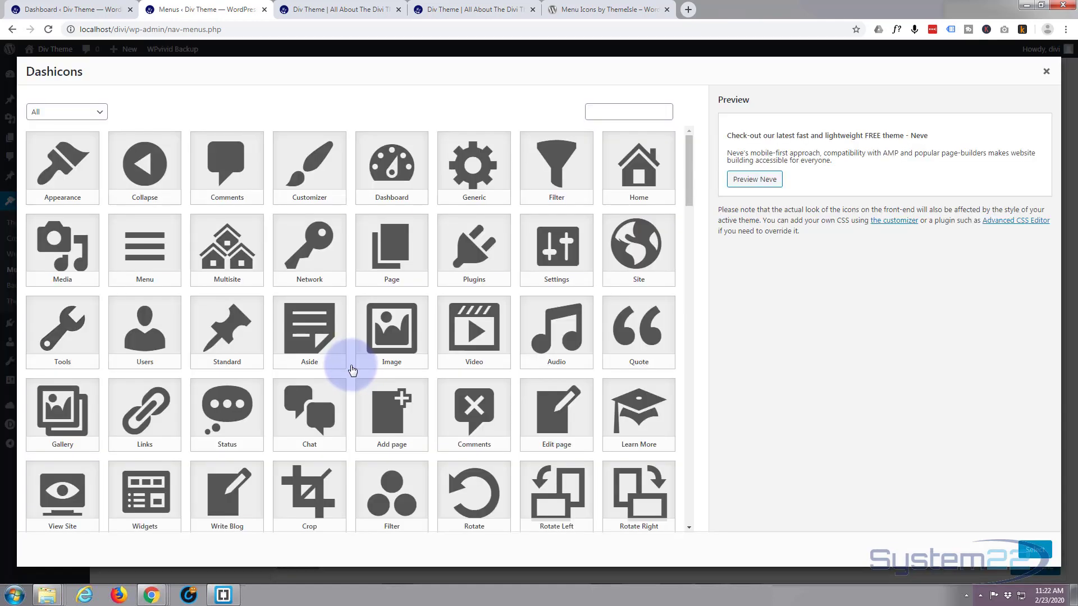
scroll(322, 344, down, 5)
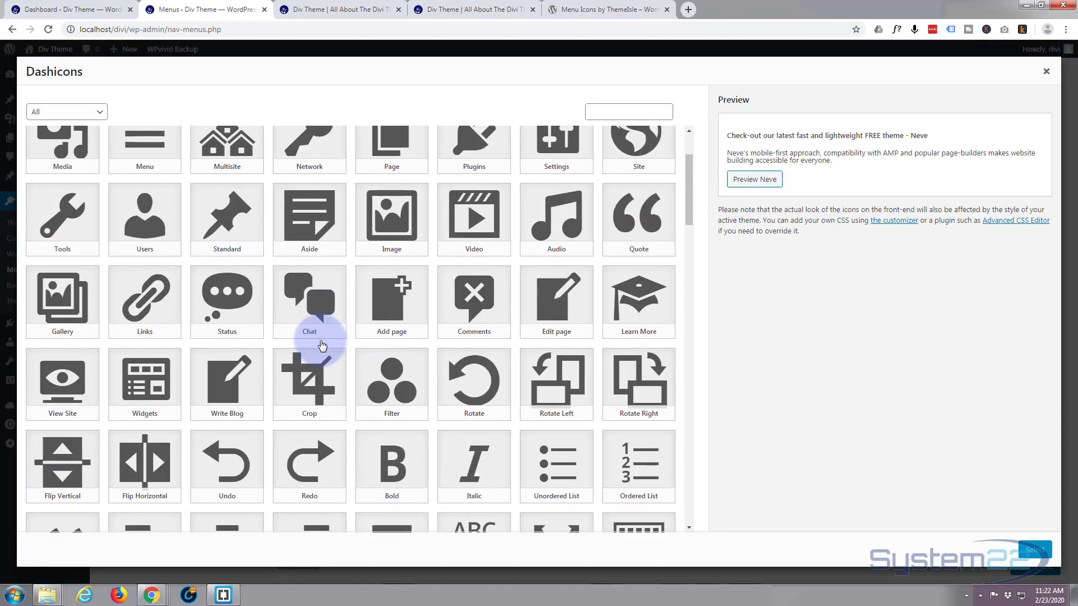
scroll(322, 344, down, 5)
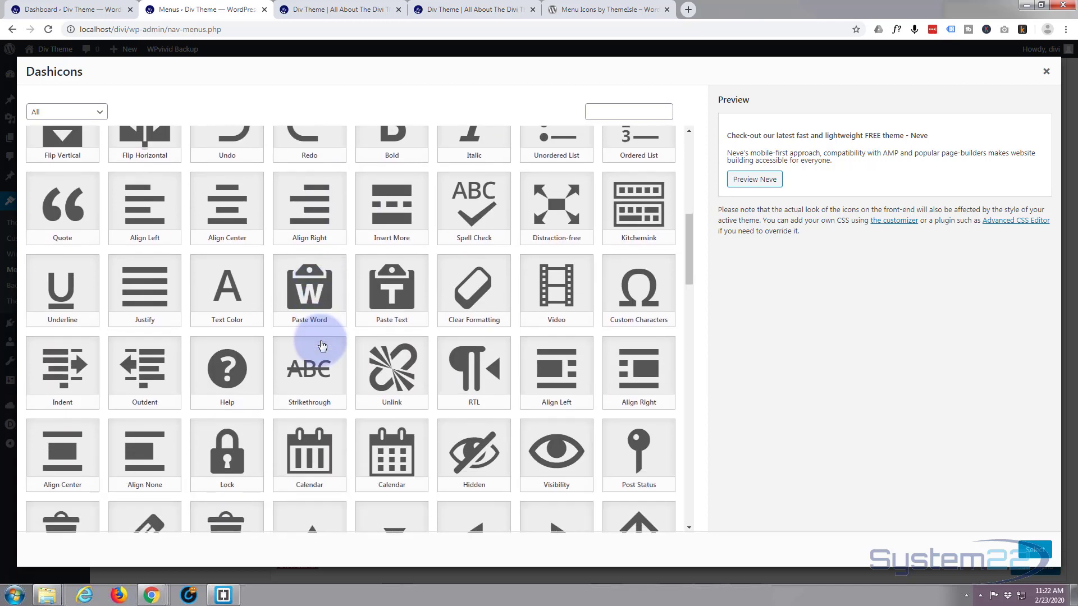
scroll(322, 345, down, 8)
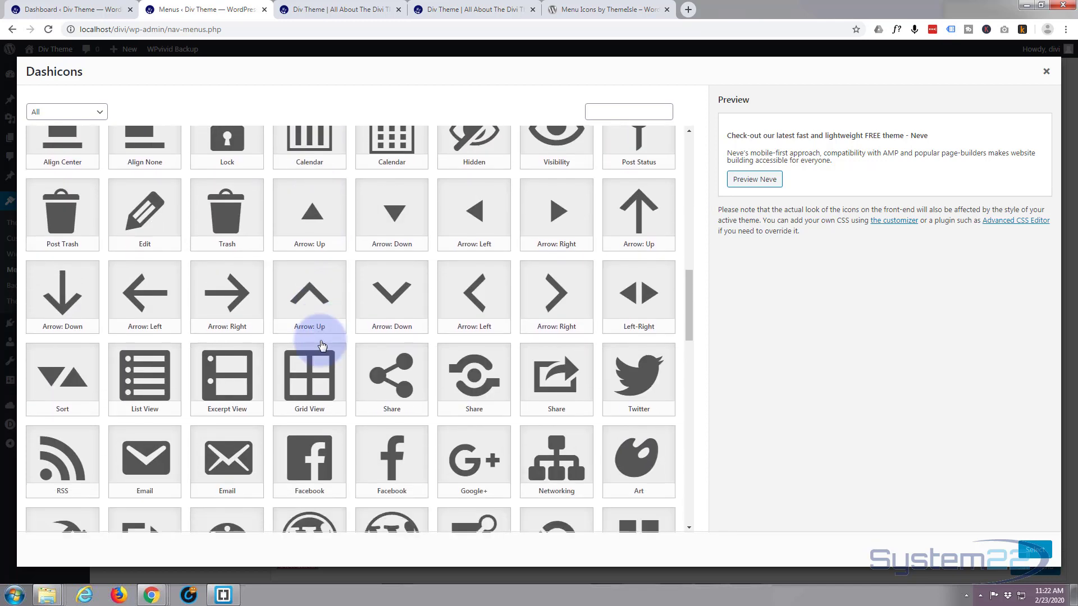
scroll(322, 344, down, 3)
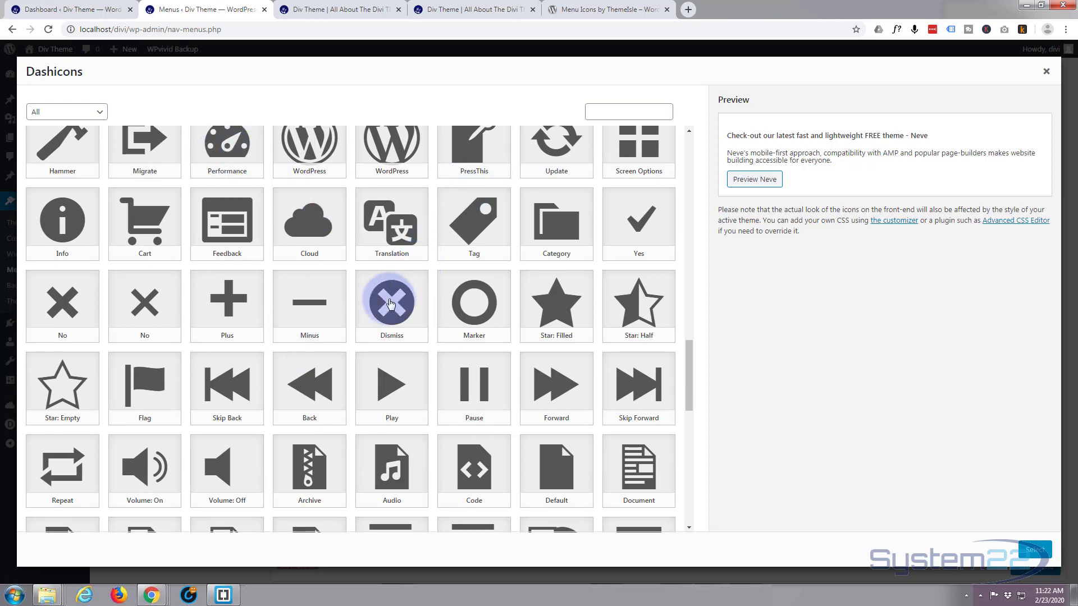
click(309, 220)
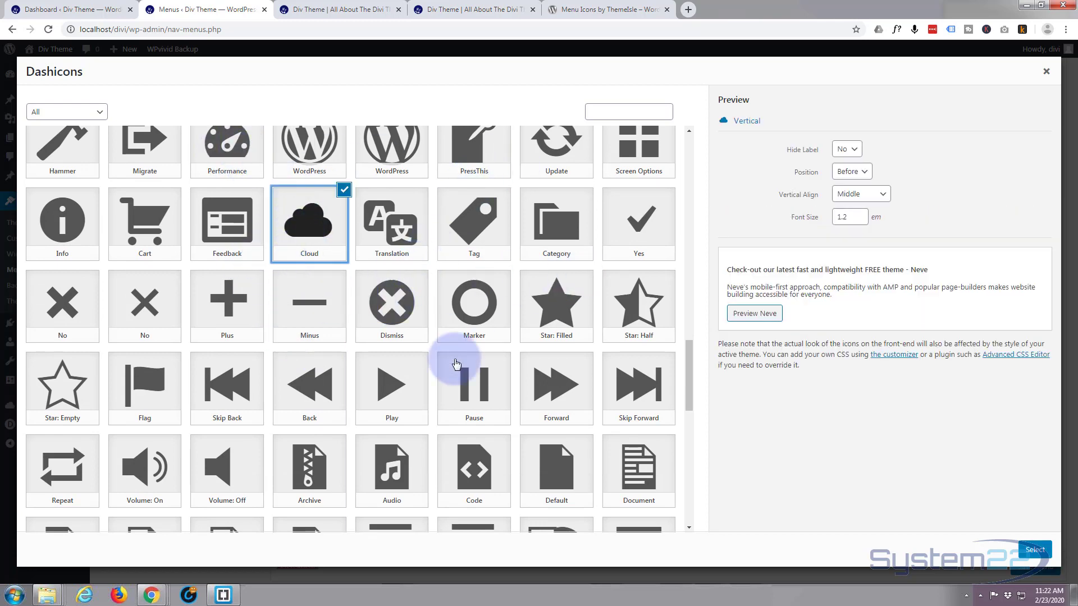
click(1034, 550)
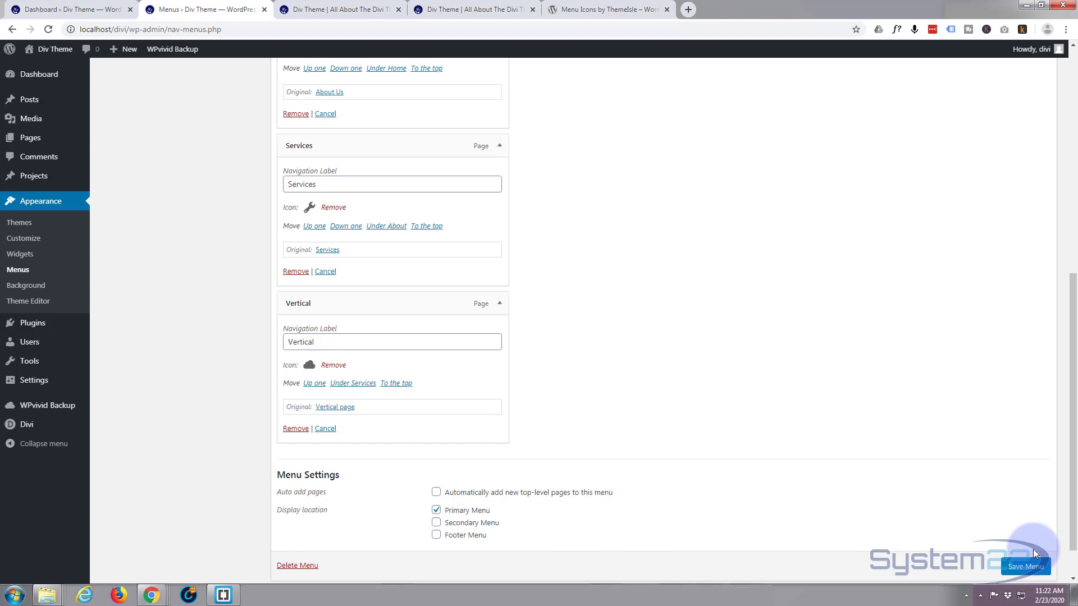
click(1033, 566)
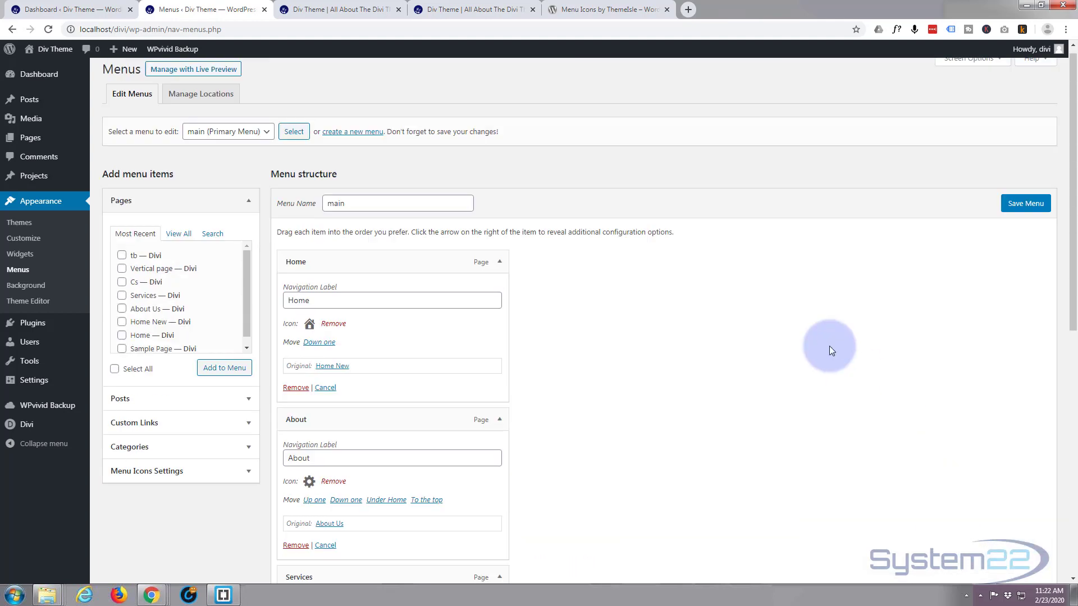
click(1028, 219)
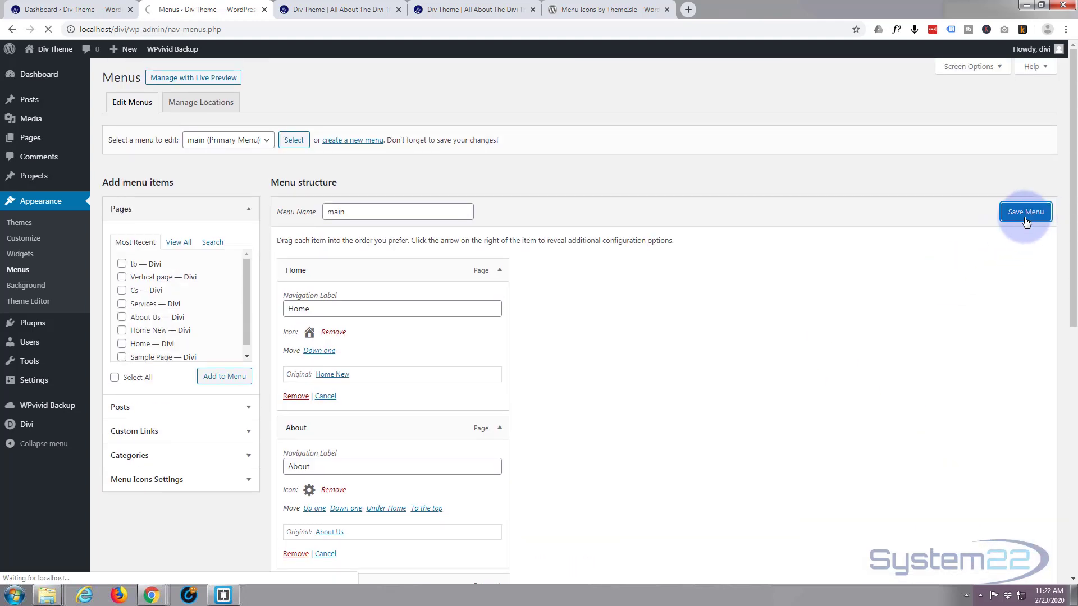
Step: Close the example page with the finished icon menu and reload the site's other front page
click(340, 10)
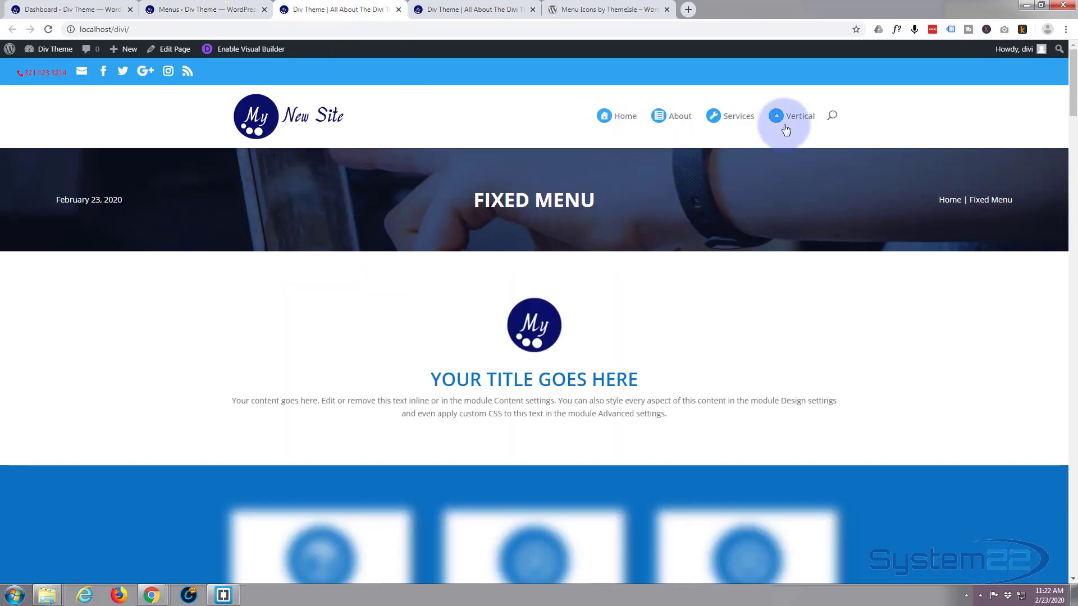
click(398, 10)
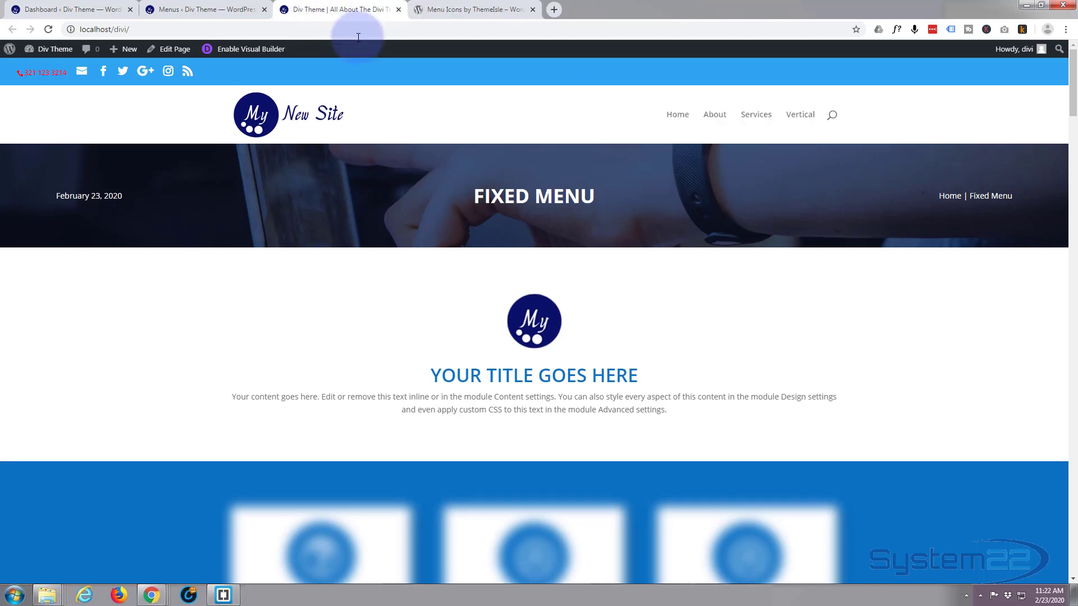
click(48, 31)
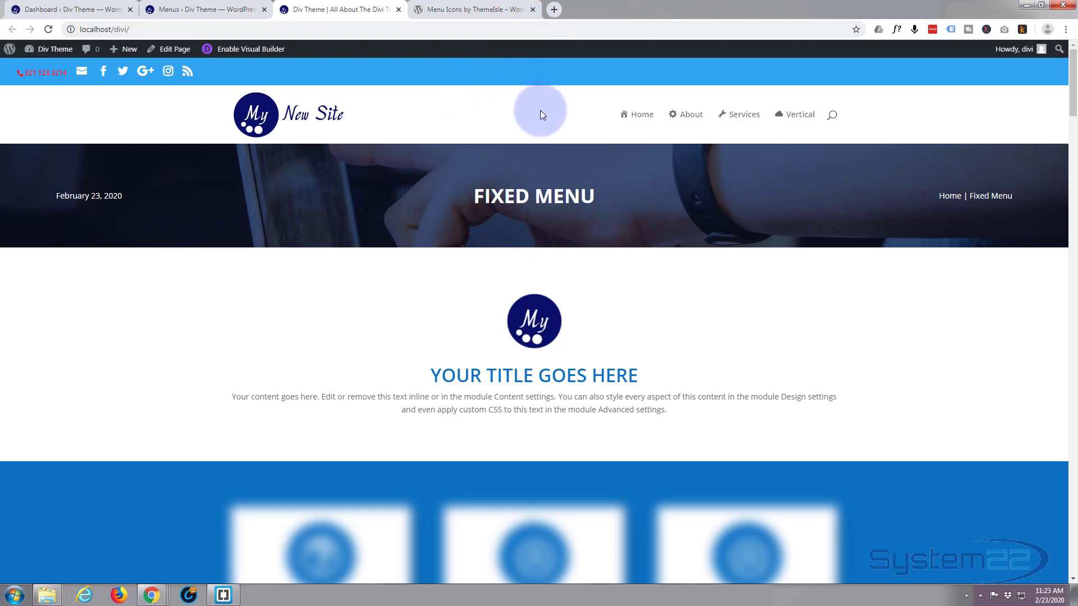
Step: Inspect the Home menu icon and add color: blue to its .menu-item i._mi rule
right_click(624, 118)
click(658, 219)
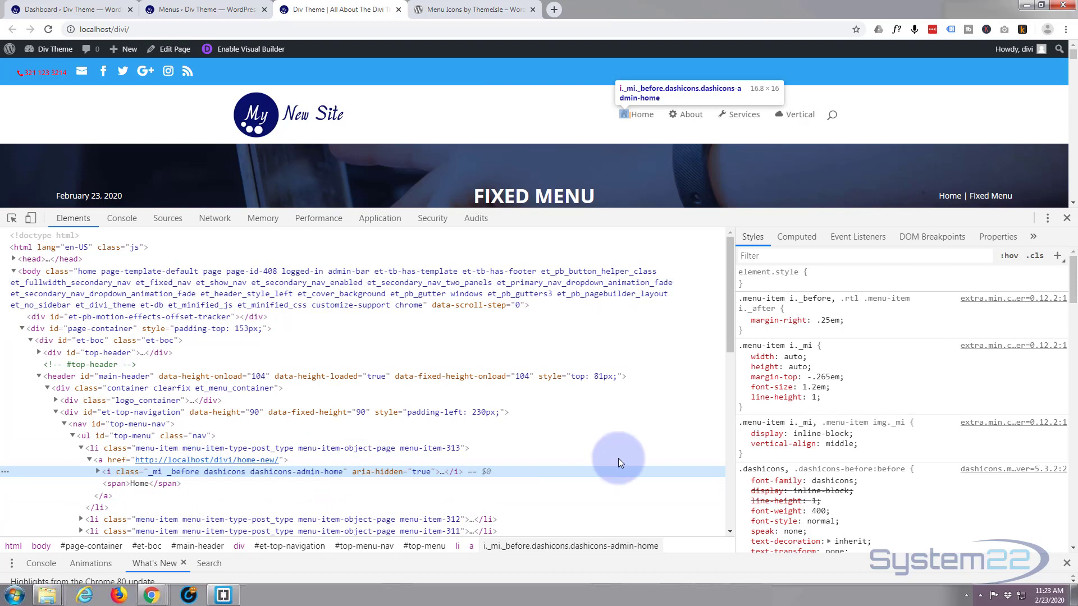
click(828, 347)
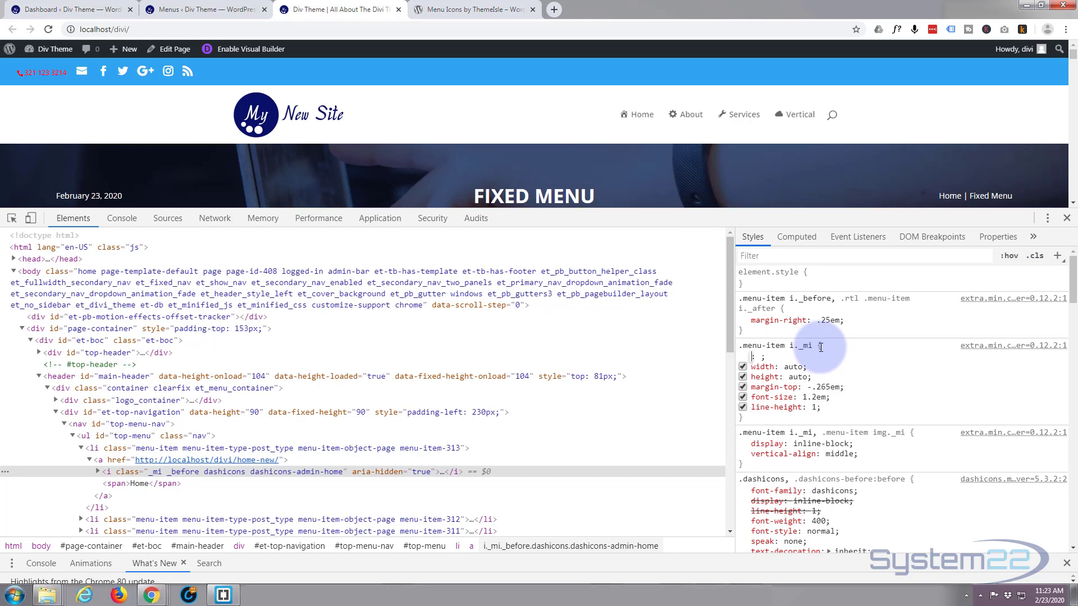
text(color)
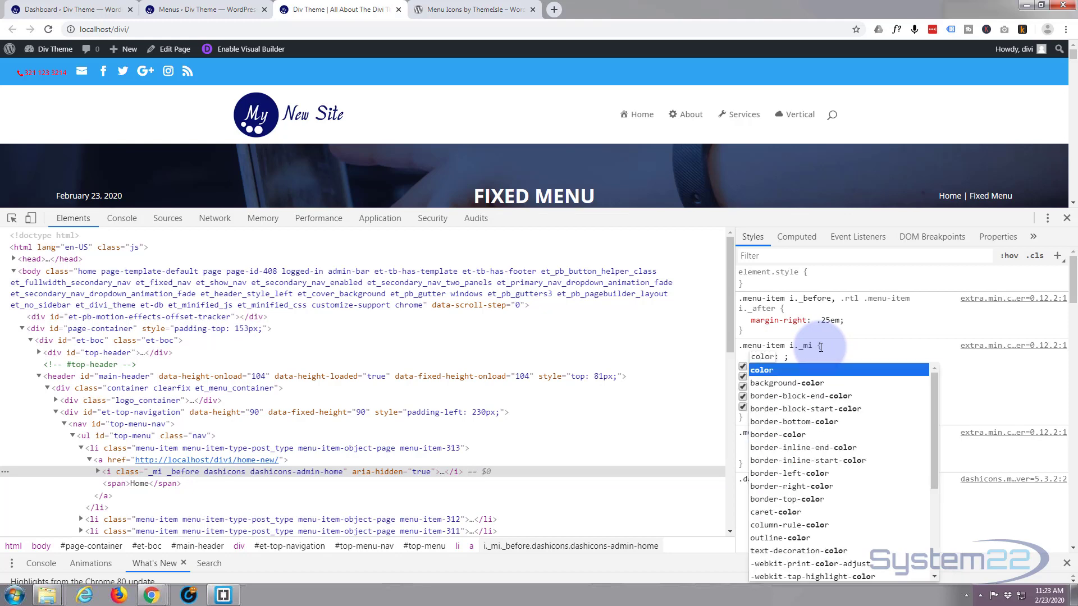
key(Tab)
text(blue)
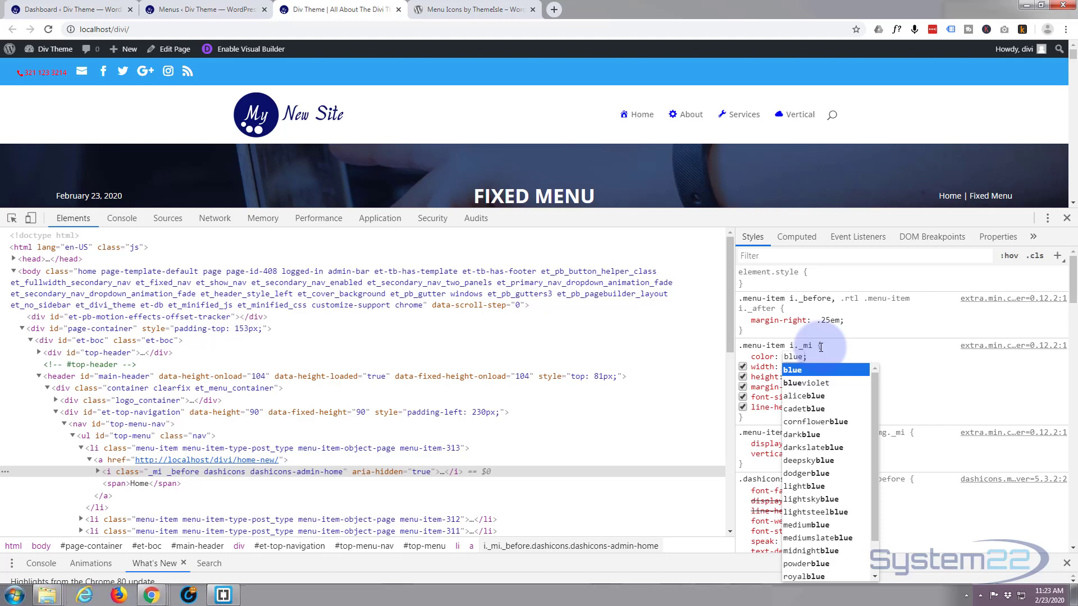
key(Return)
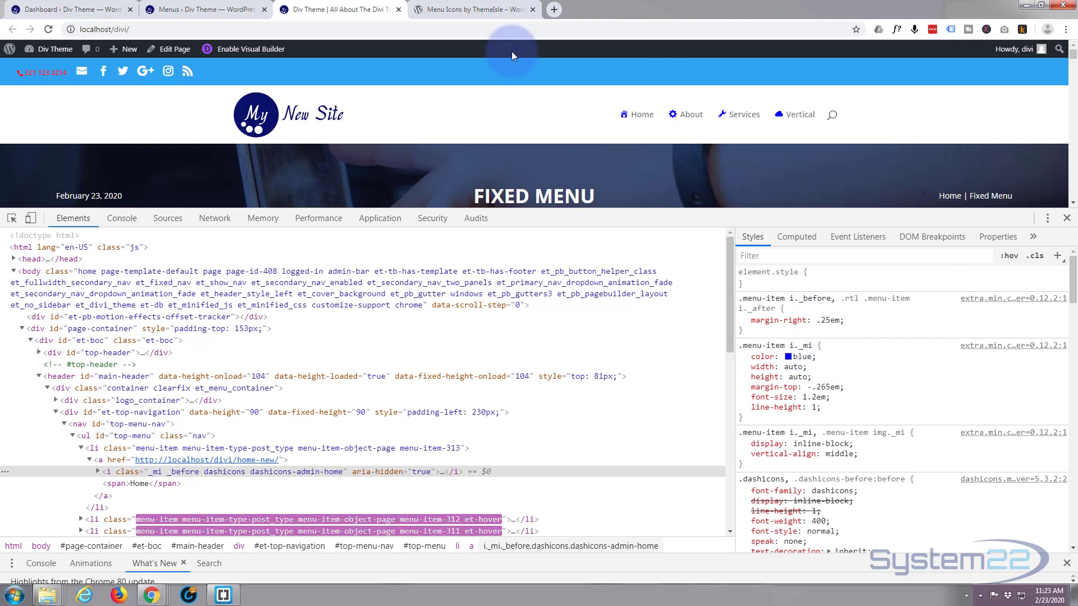
Step: Inspect the blue top header bar and copy the background color #2ea3f2 from its #top-header rule
right_click(500, 66)
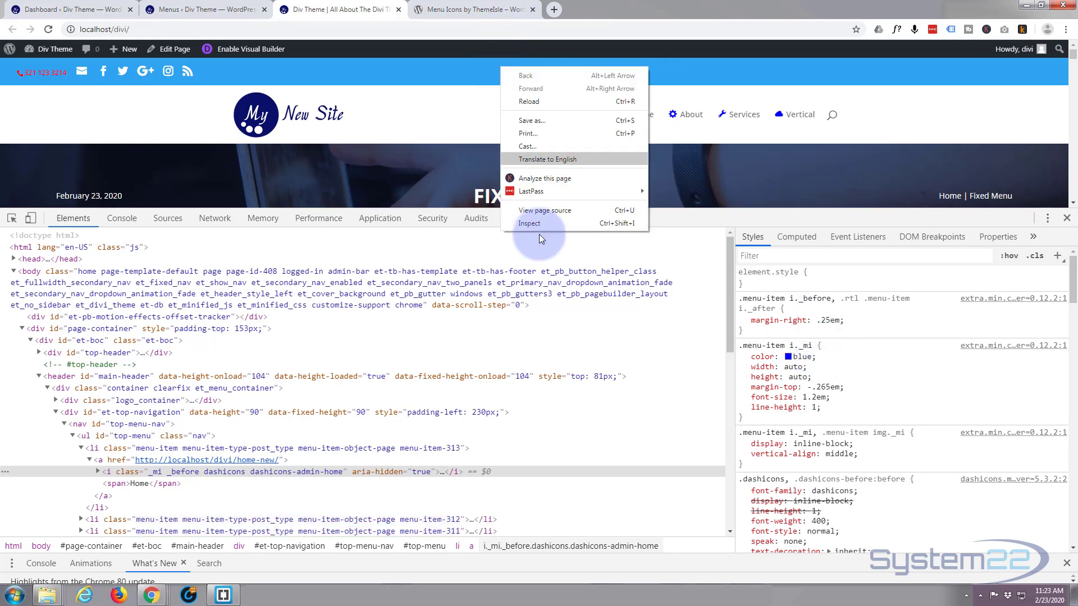
click(536, 224)
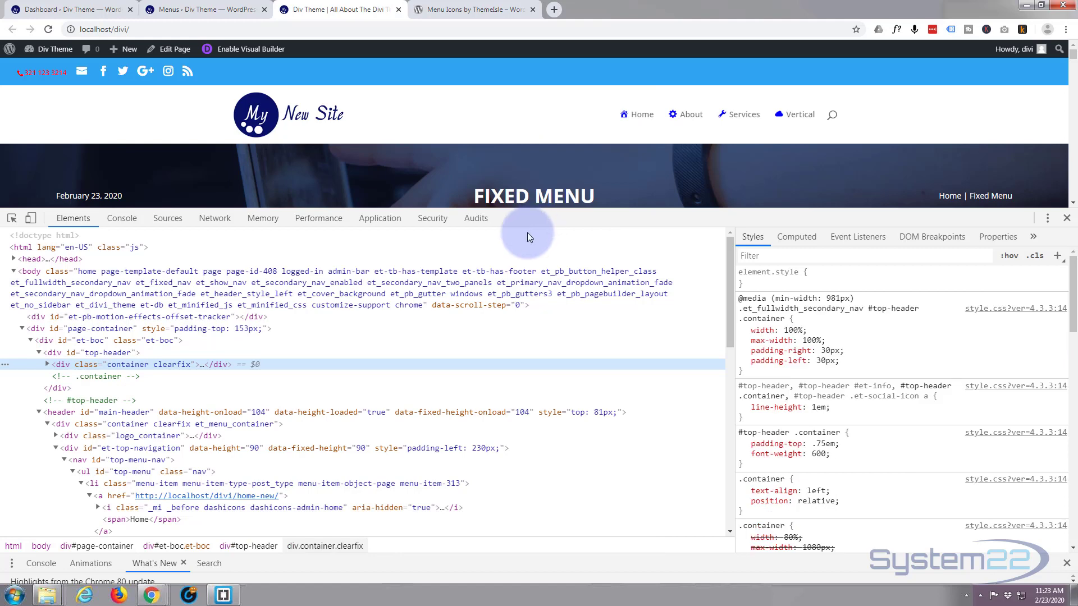
click(108, 353)
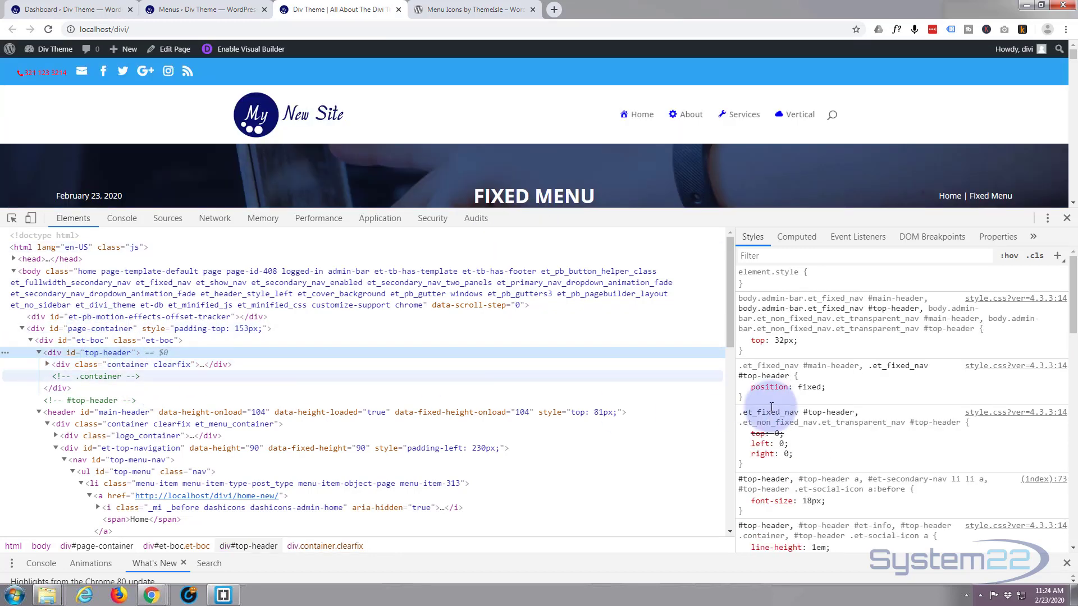
scroll(831, 407, down, 5)
scroll(844, 405, down, 4)
click(851, 386)
key(ctrl+c)
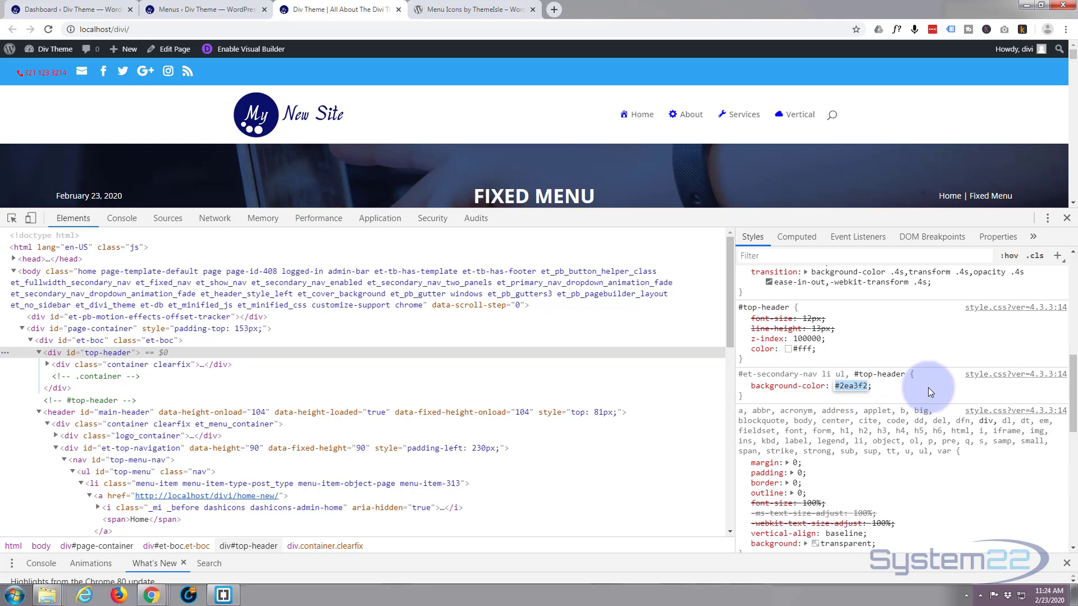
Step: Inspect the Home menu icon again and add background: #2ea3f2 to its .menu-item i._mi rule
right_click(625, 116)
click(650, 220)
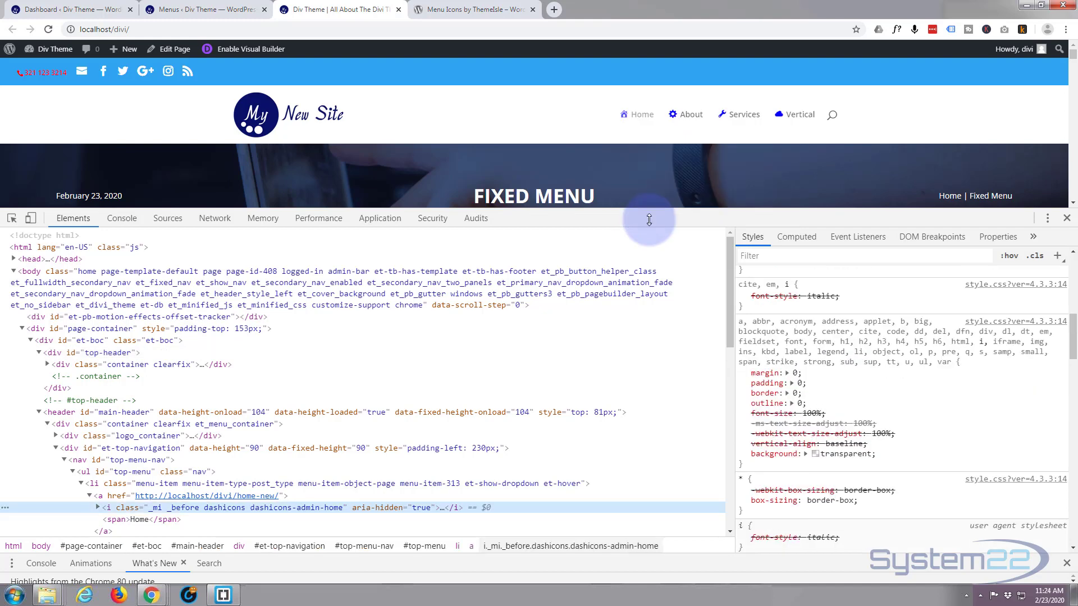
right_click(622, 116)
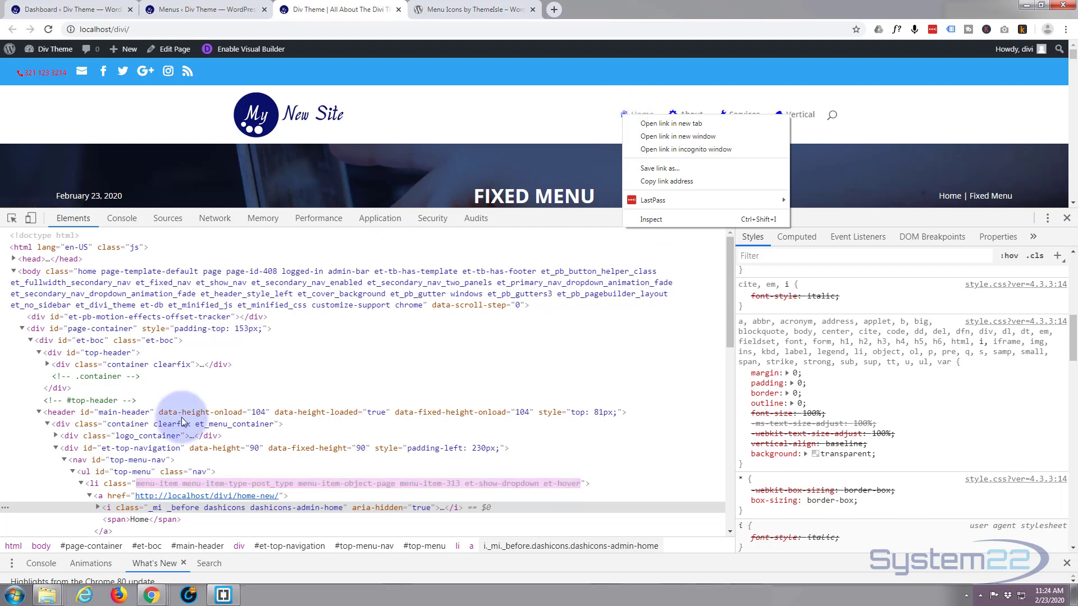
click(200, 507)
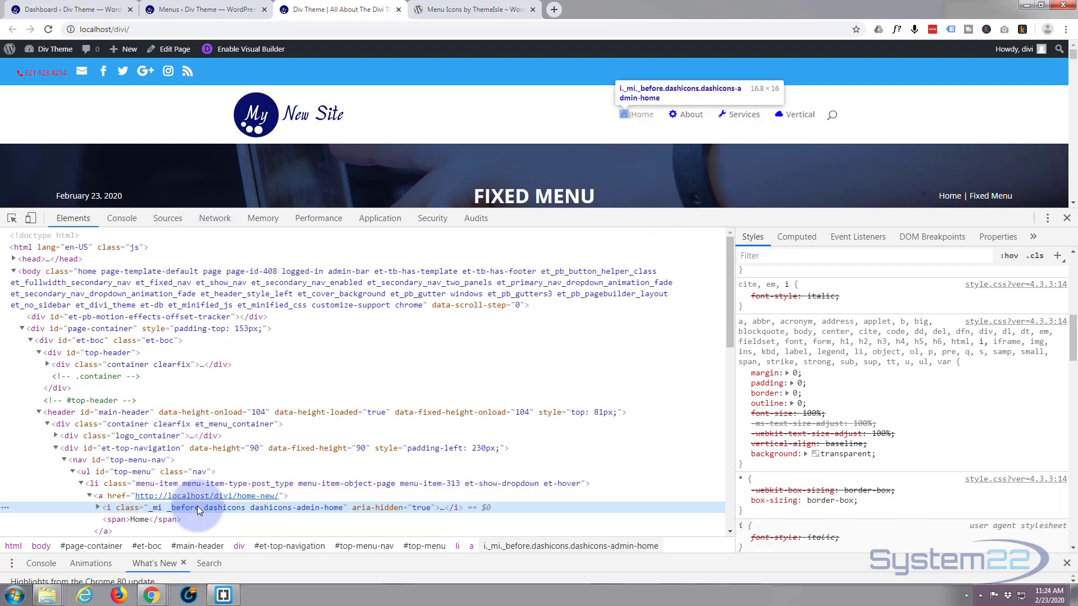
scroll(932, 416, up, 2)
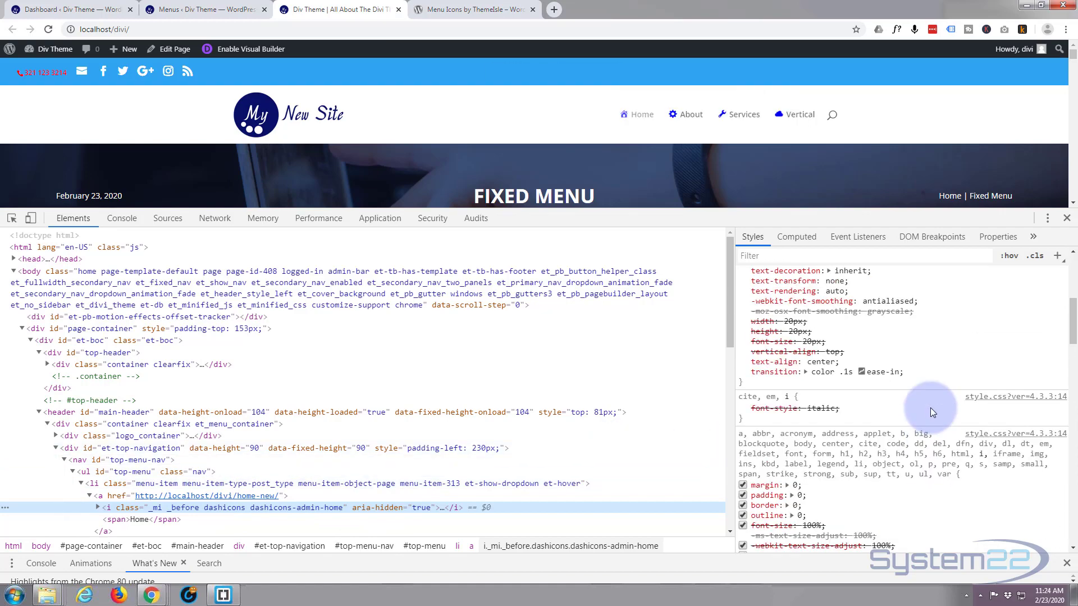
scroll(931, 408, up, 4)
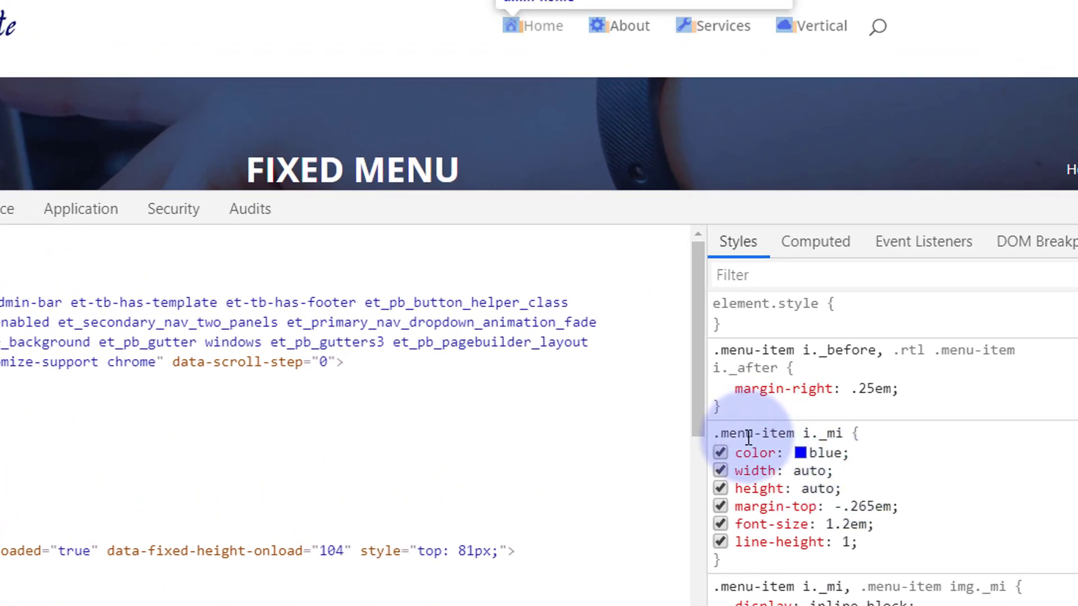
click(858, 451)
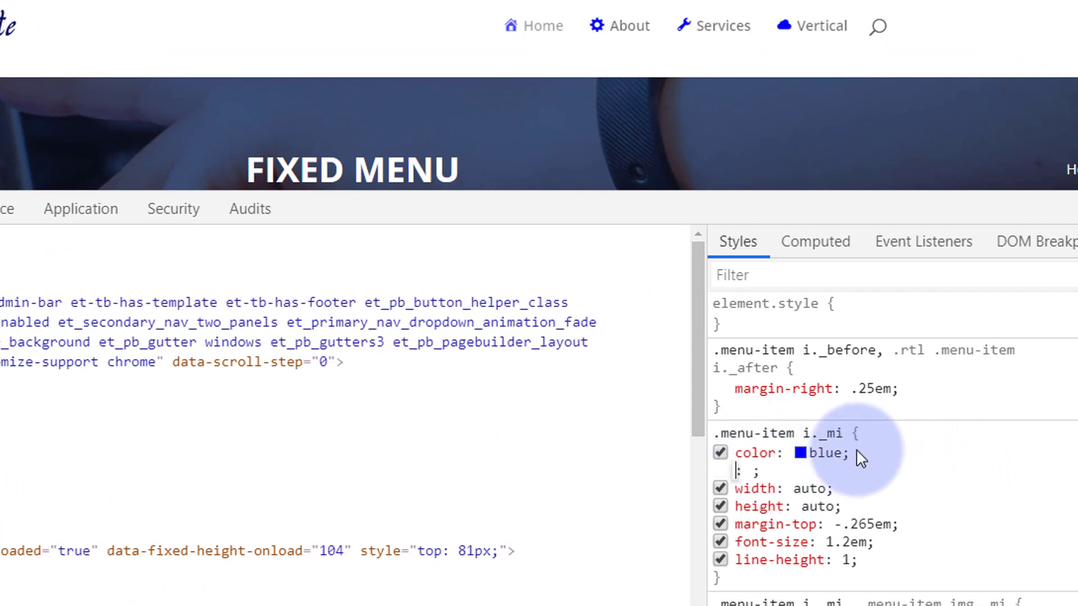
text(back)
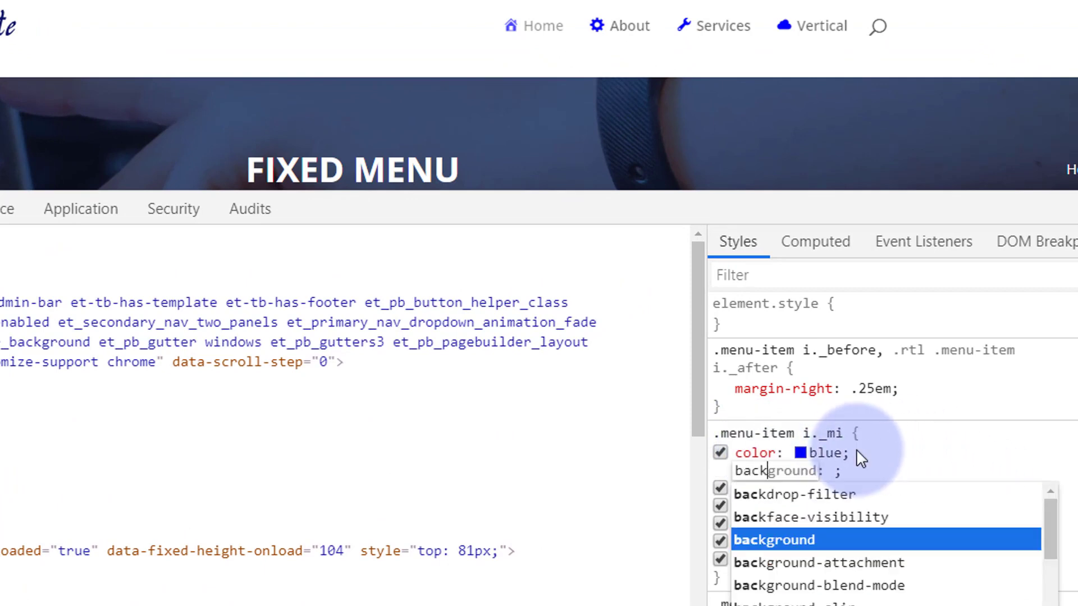
text(ground)
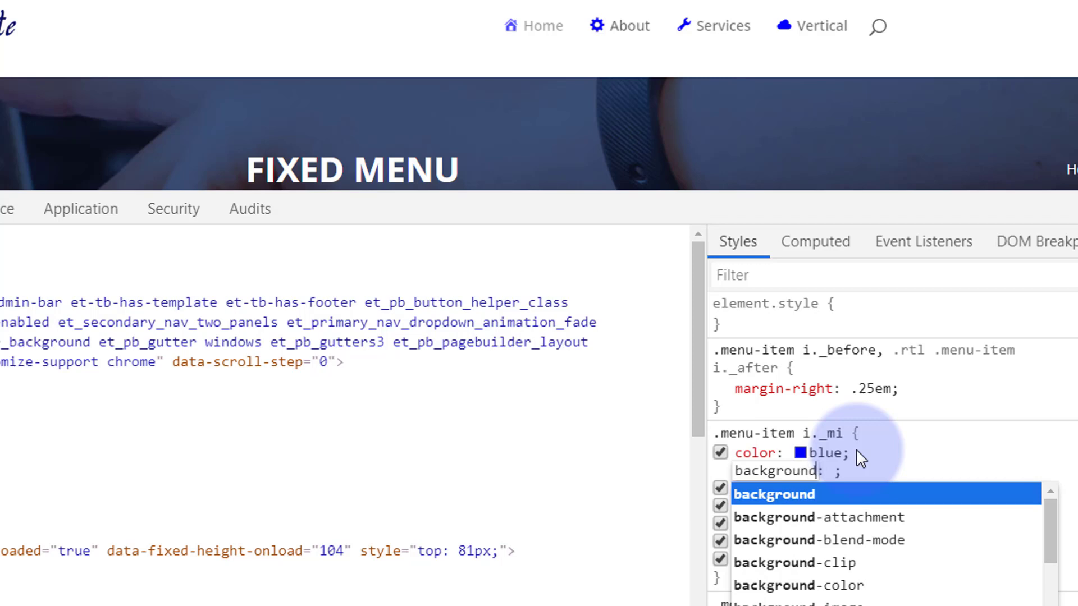
key(Tab)
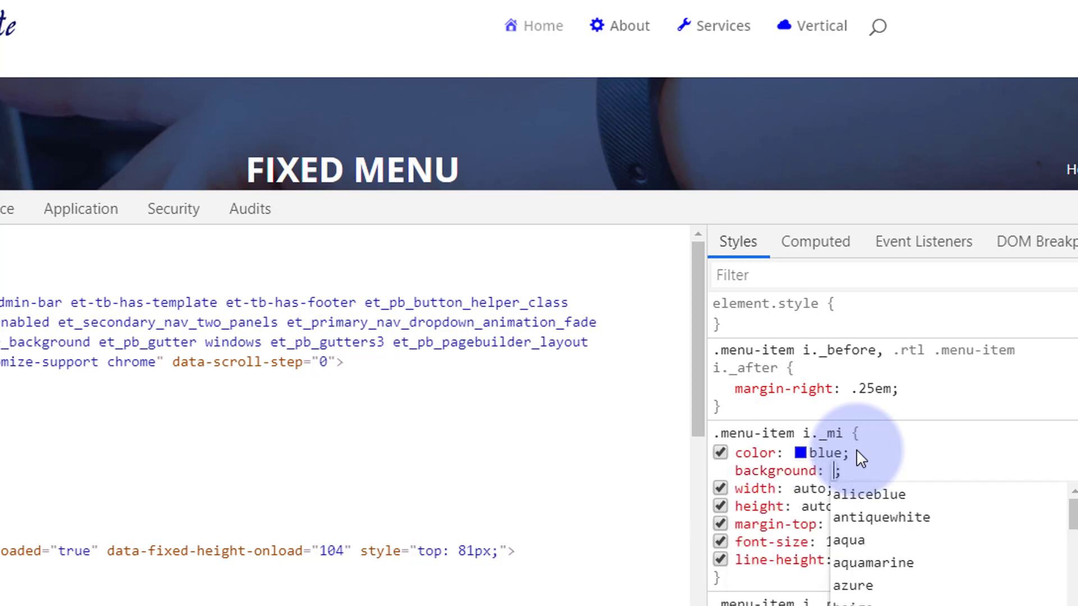
key(ctrl+v)
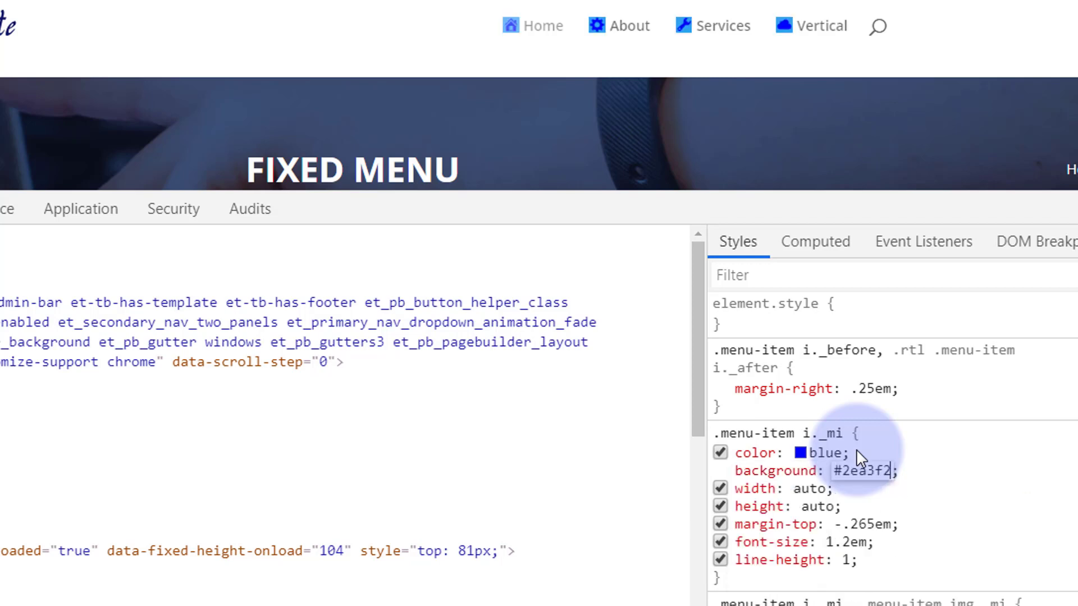
click(910, 474)
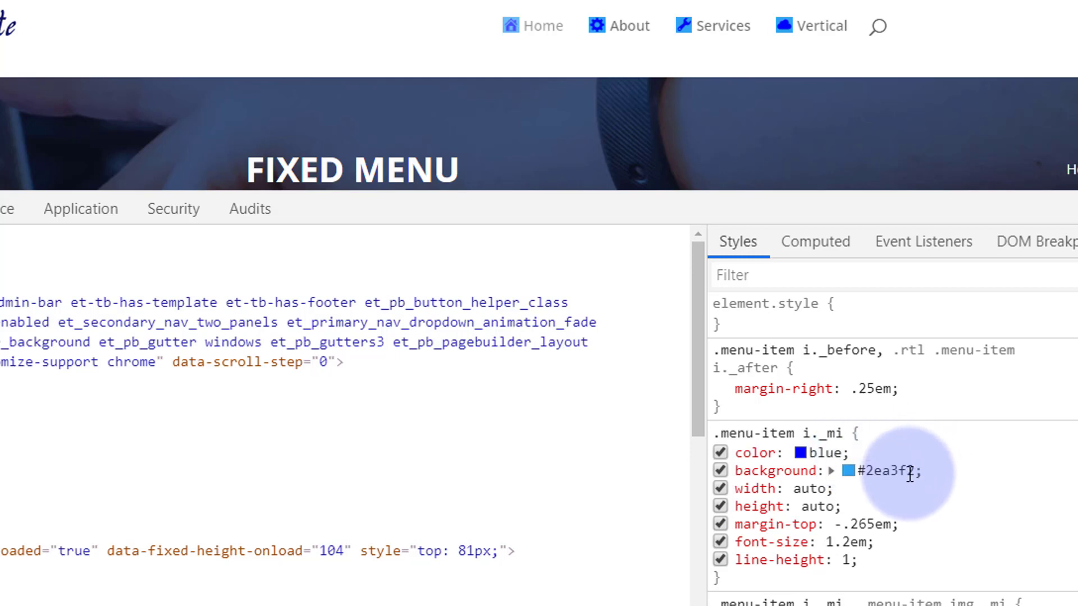
Step: Add padding: 6px below the background declaration in the .menu-item i._mi rule
click(915, 467)
click(956, 471)
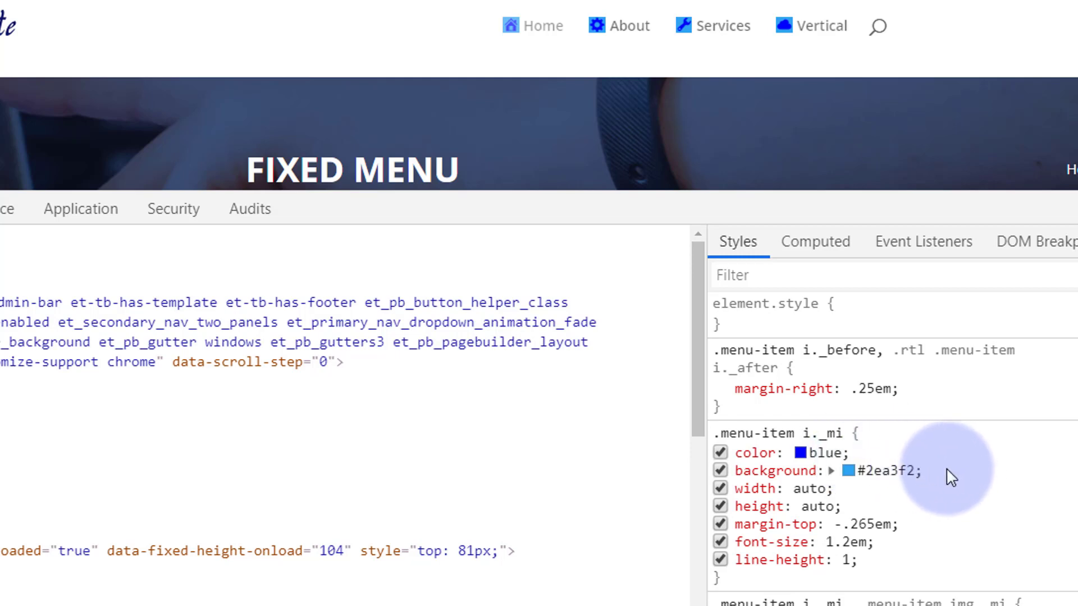
click(946, 471)
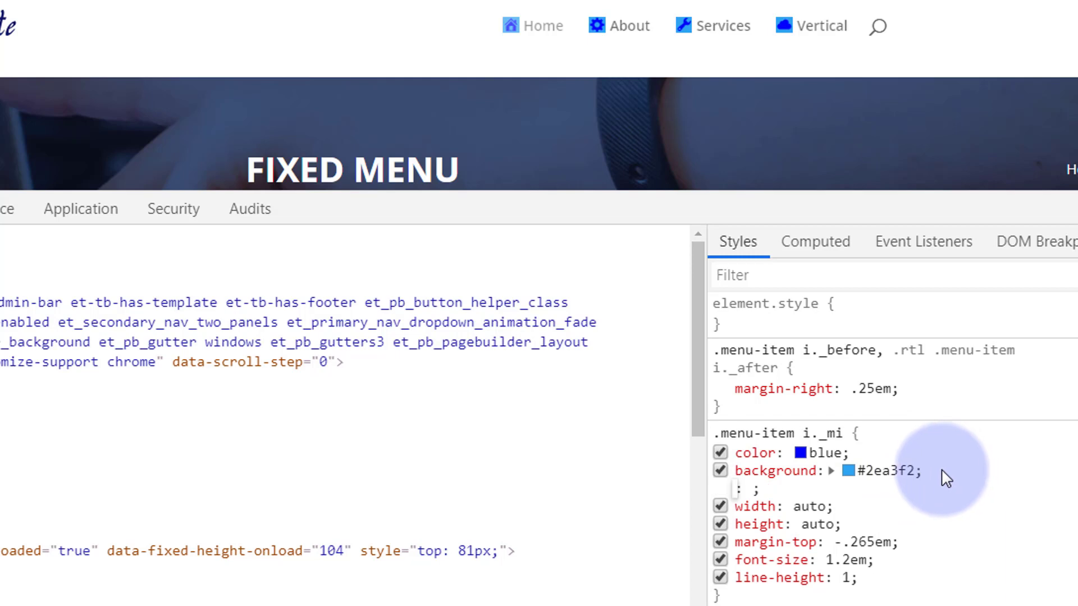
text(pa)
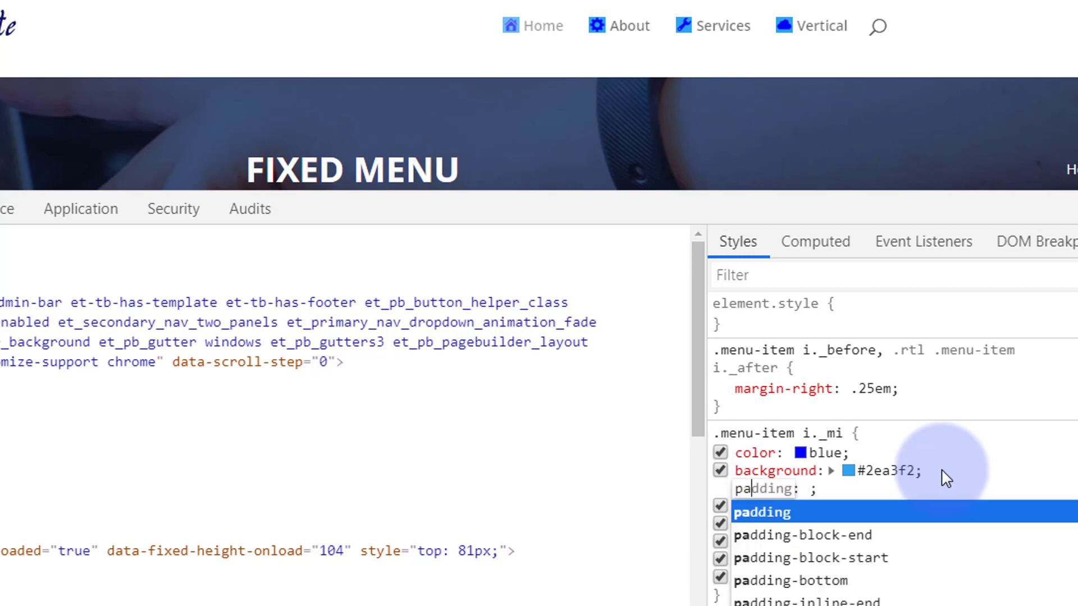
text(dding)
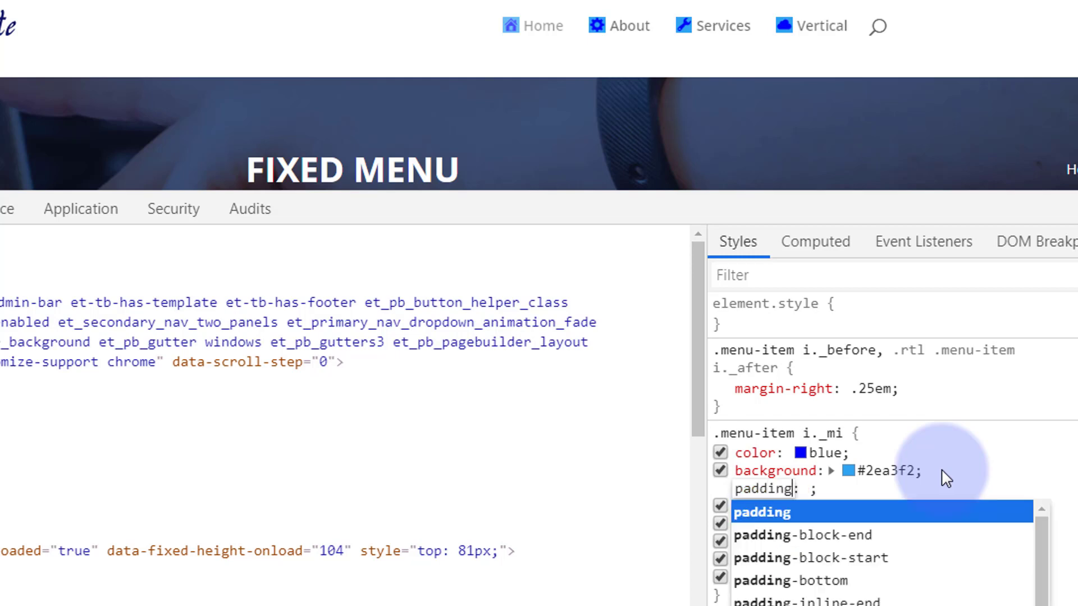
text(: 6p)
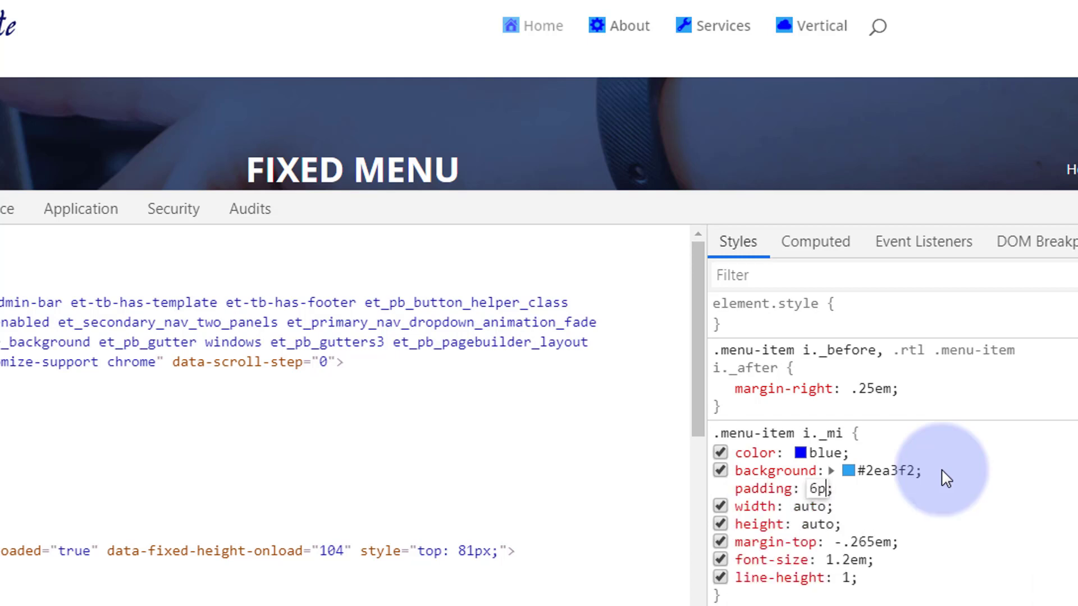
text(x)
key(Tab)
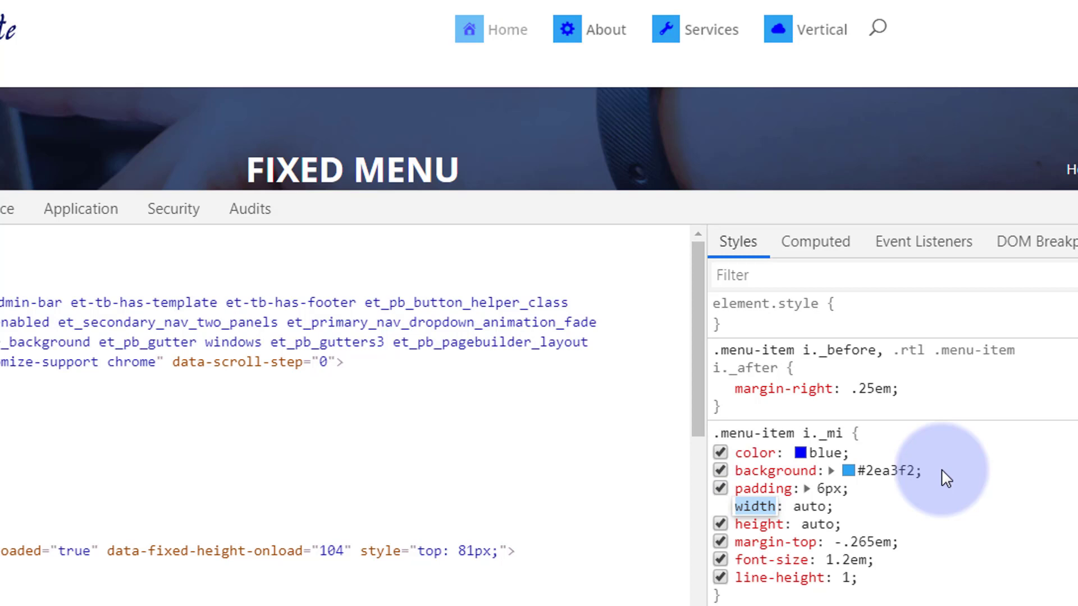
Step: Change the color value in the .menu-item i._mi rule to white
click(820, 451)
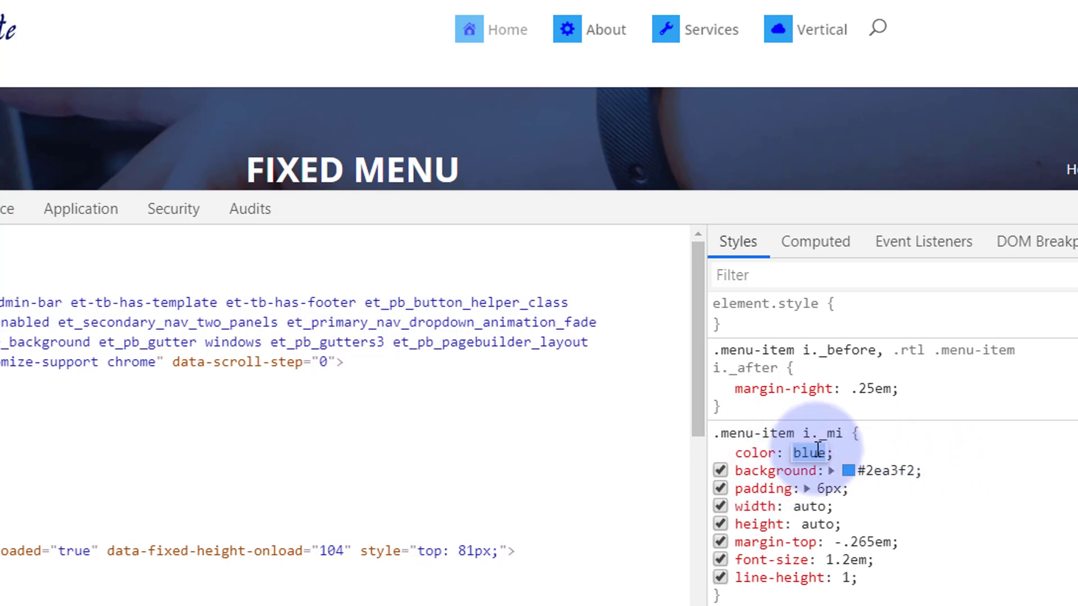
text(white)
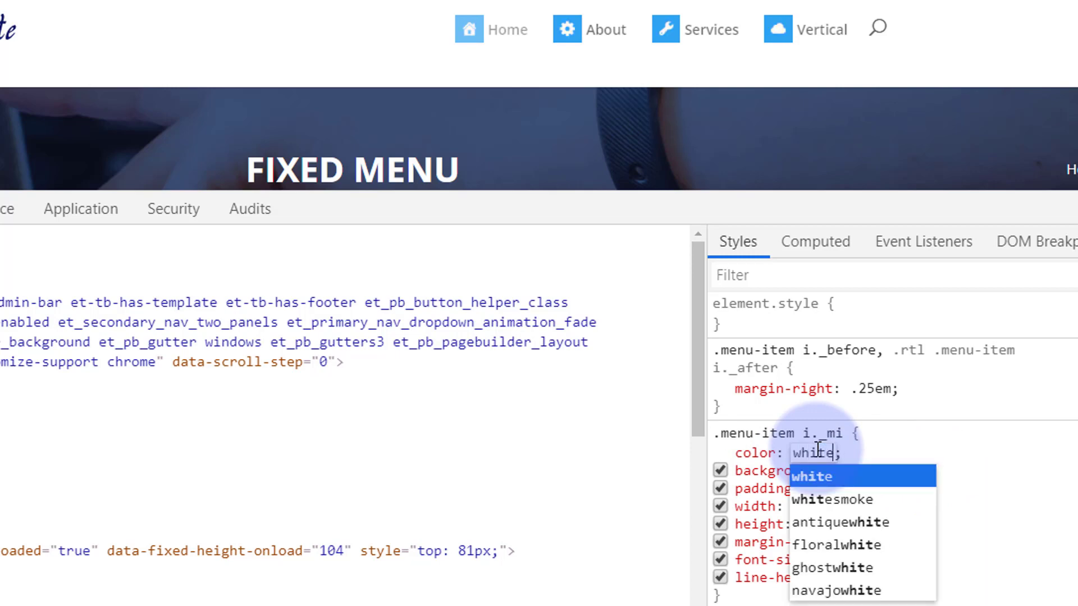
key(Return)
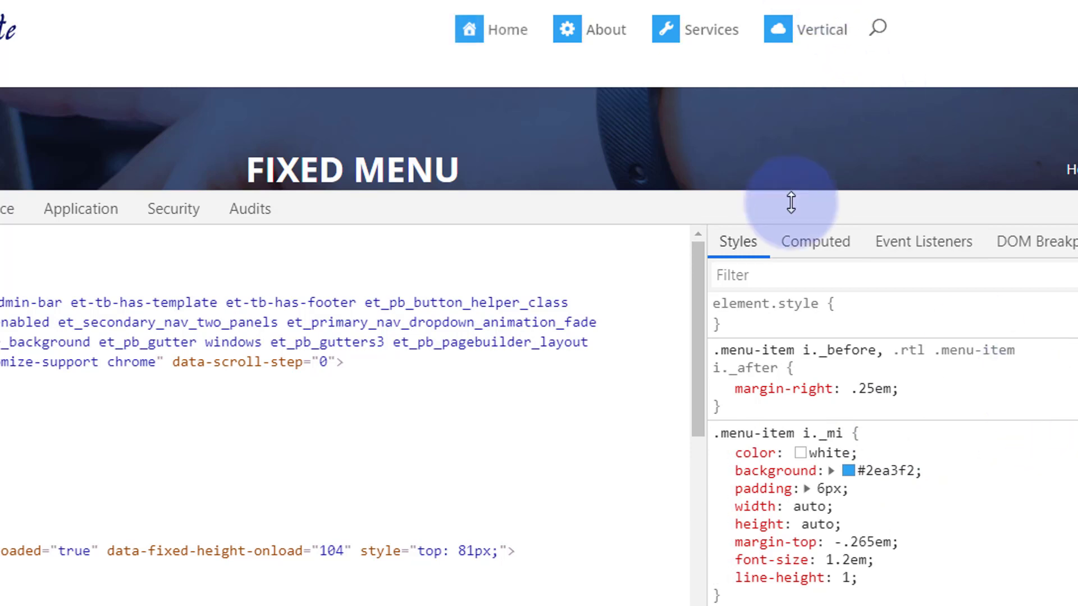
Step: Add border-radius: 50% below the padding declaration in the .menu-item i._mi rule
click(857, 488)
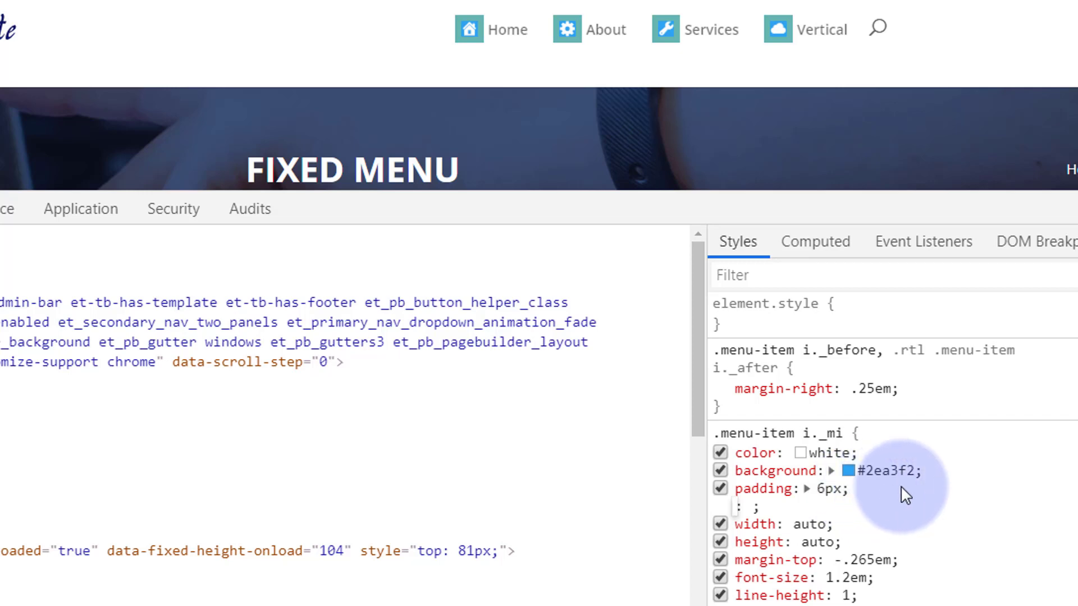
text(border)
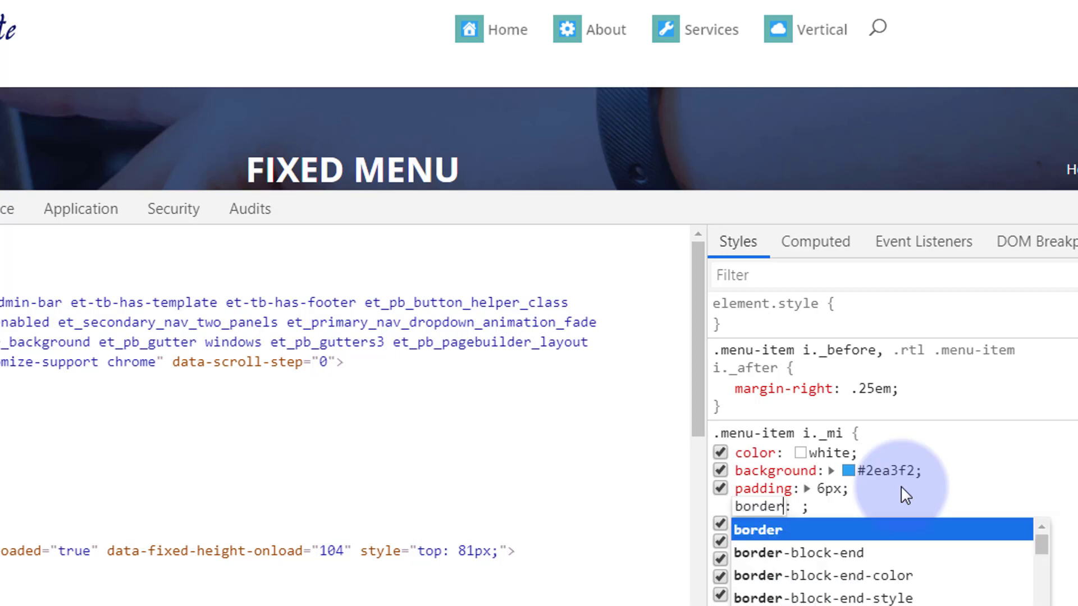
text(-radius)
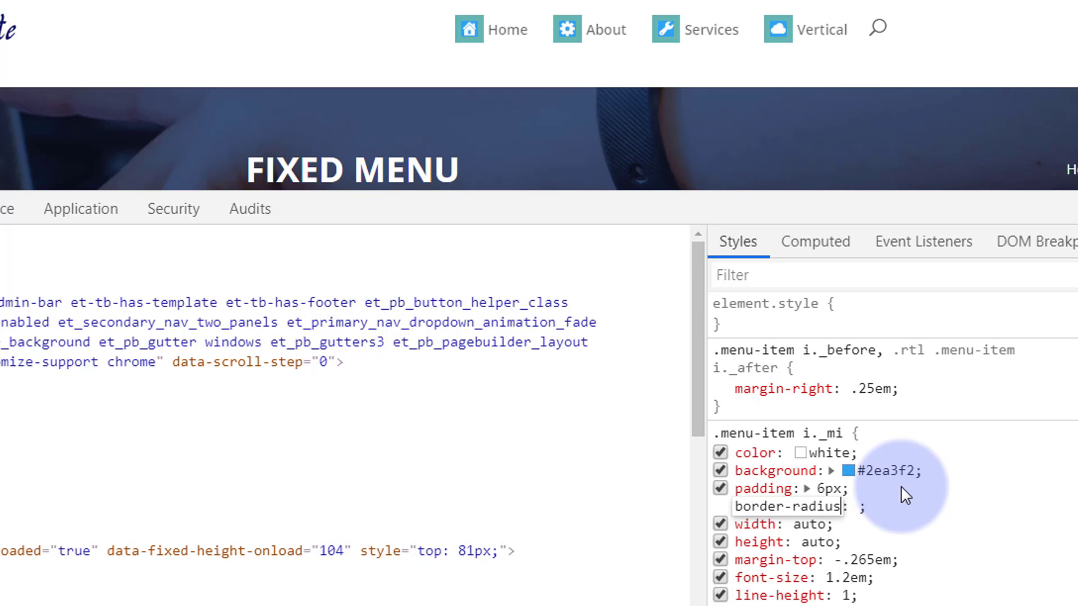
key(Tab)
text(50%)
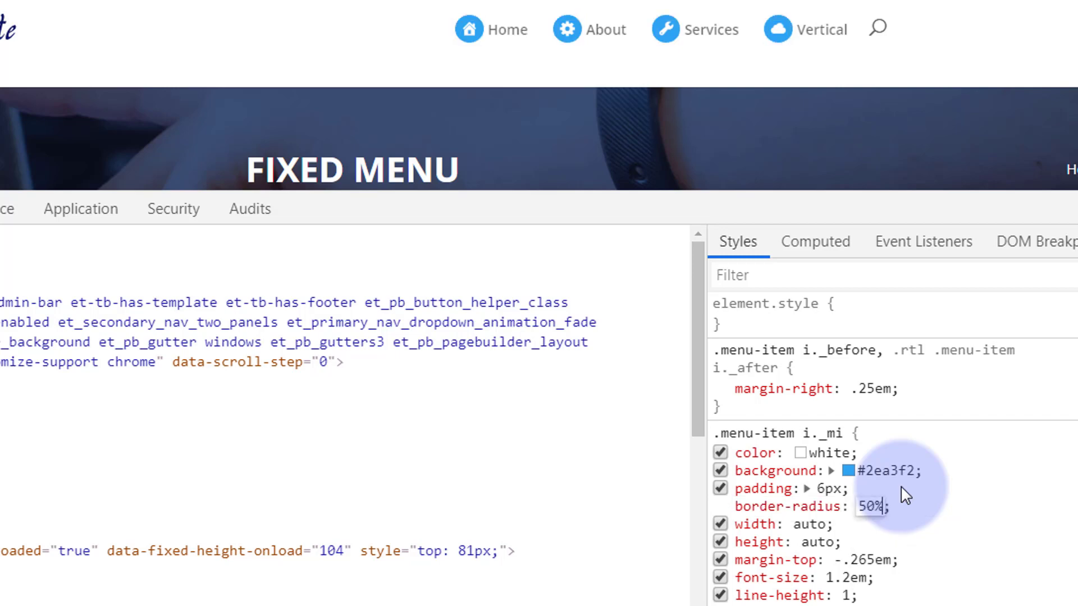
key(Tab)
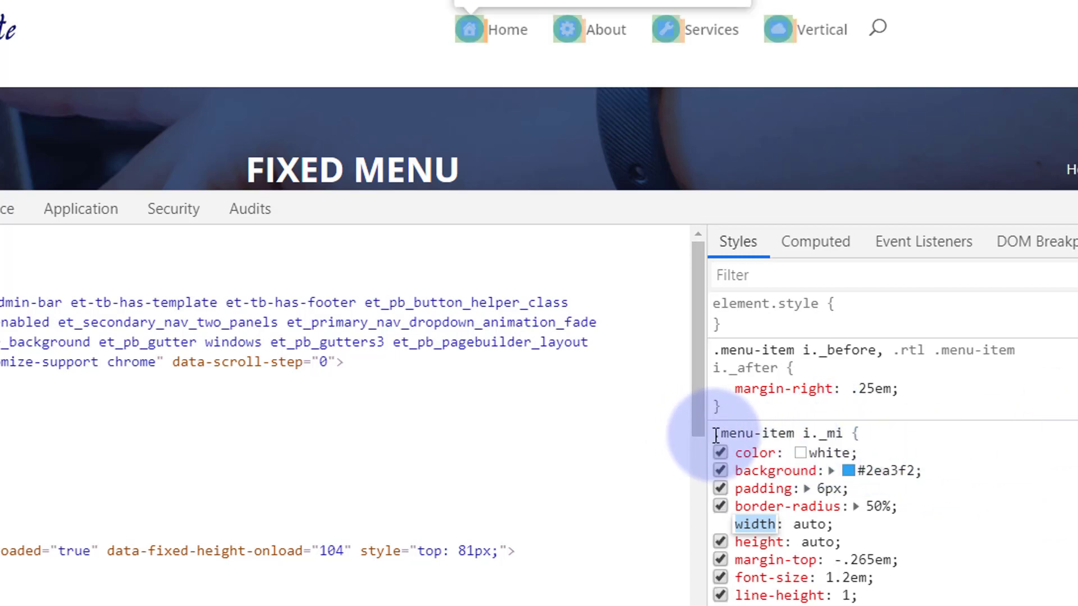
Step: Copy the .menu-item i._mi selector with its color, background, padding and border-radius declarations, and reload the front page
drag(716, 436, 916, 504)
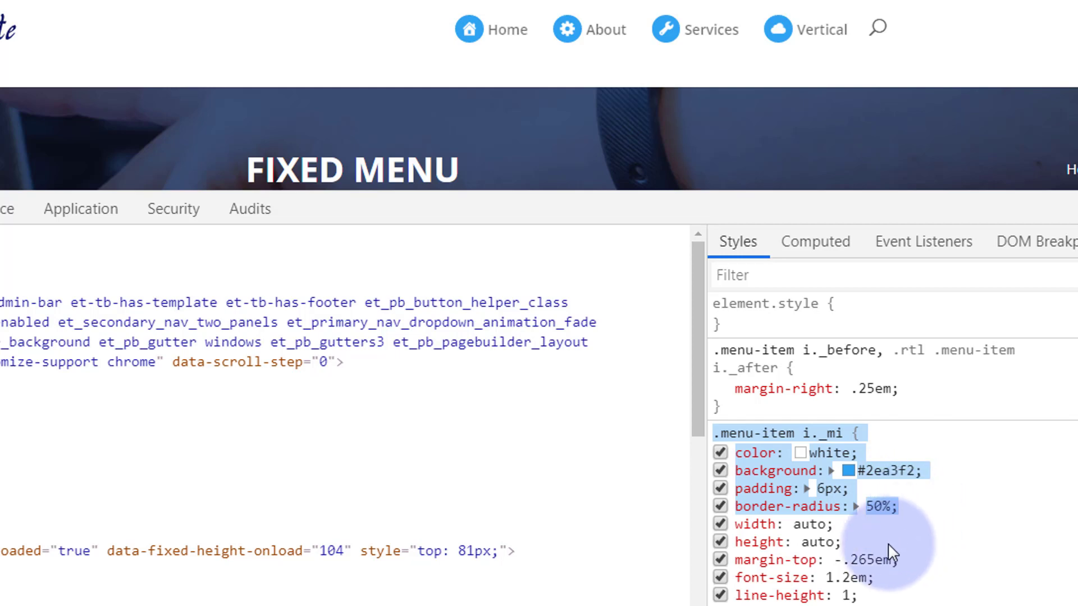
right_click(764, 473)
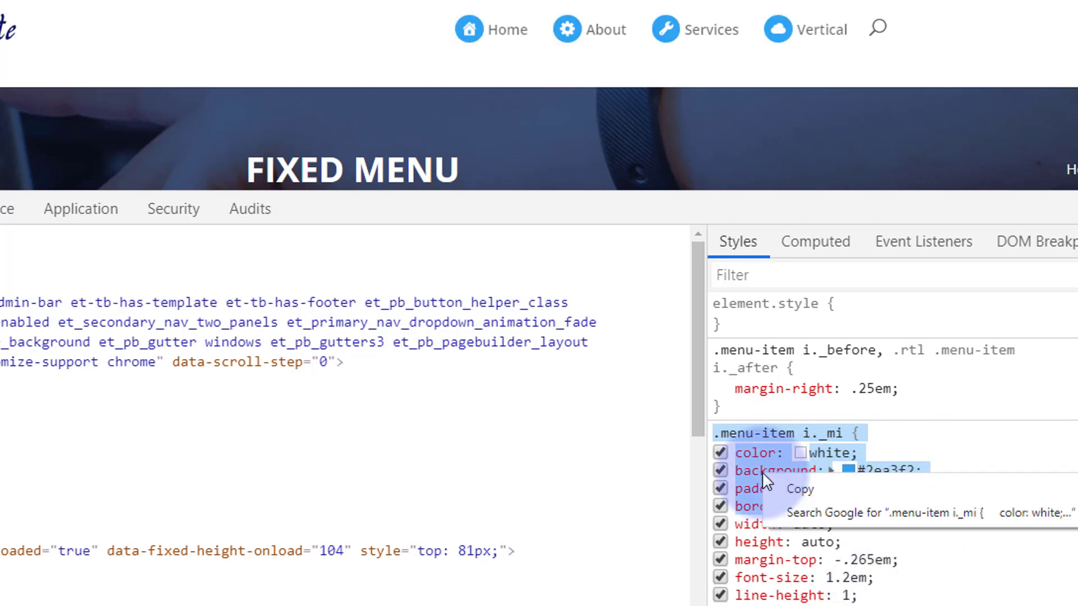
click(806, 494)
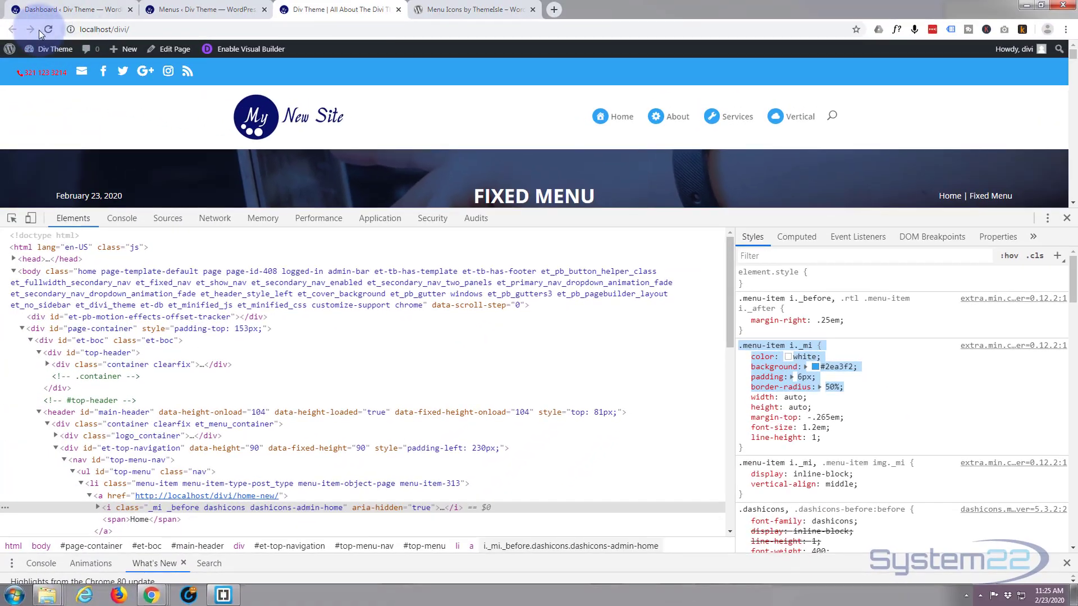
click(48, 29)
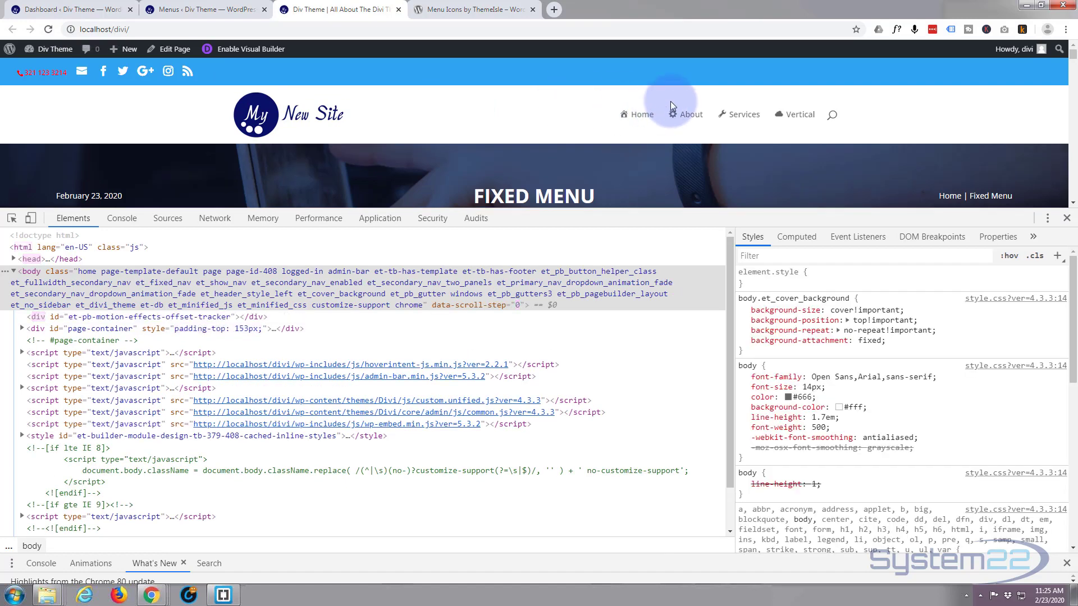
Step: Return to the WordPress dashboard and open the Additional CSS section of Divi's Theme Customizer
click(54, 10)
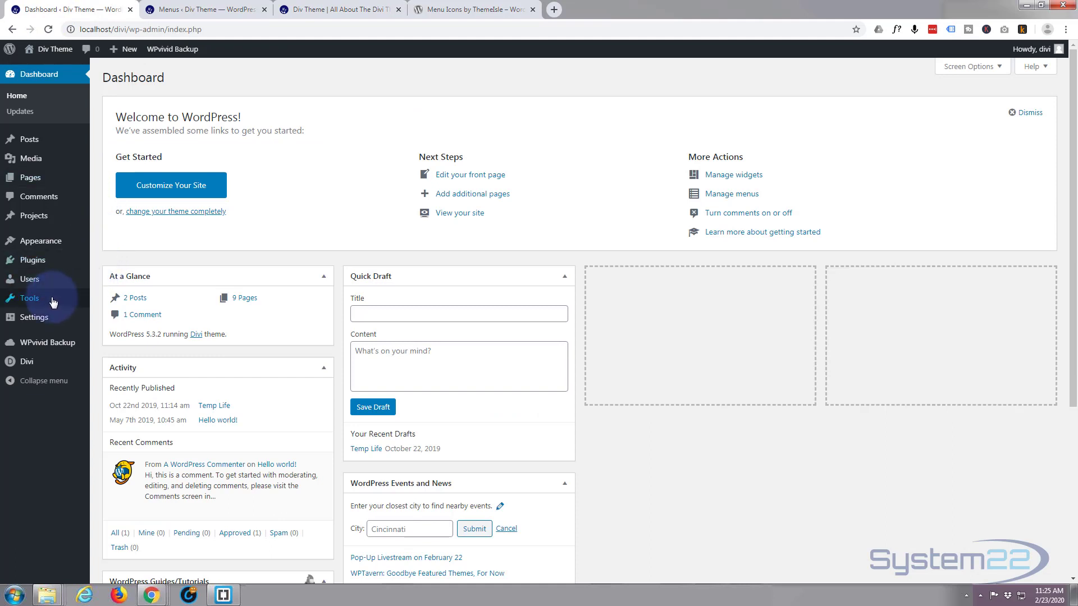
mouse_move(46, 302)
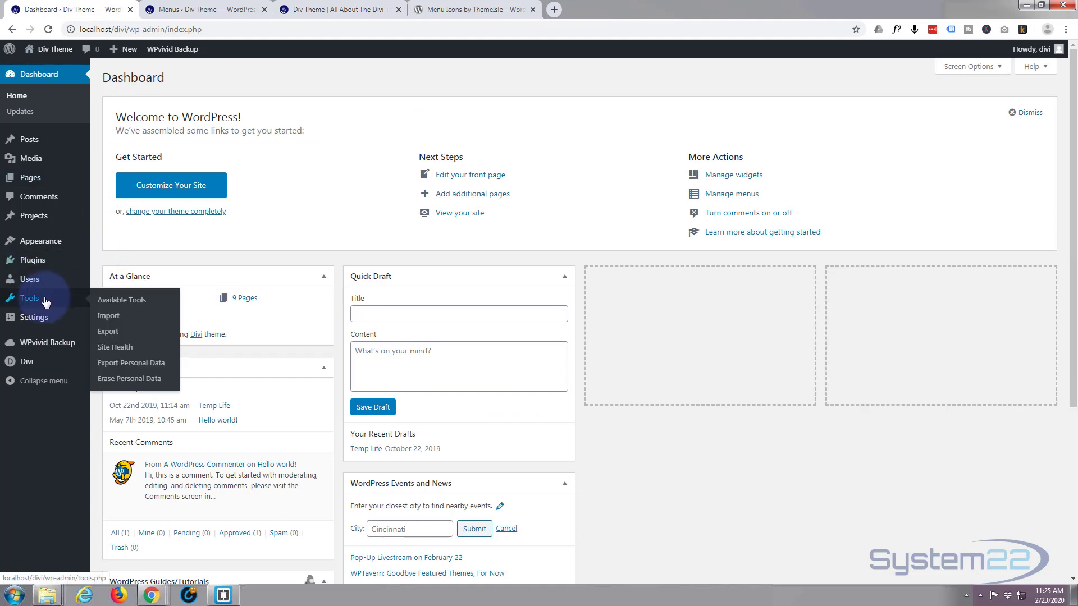
mouse_move(40, 247)
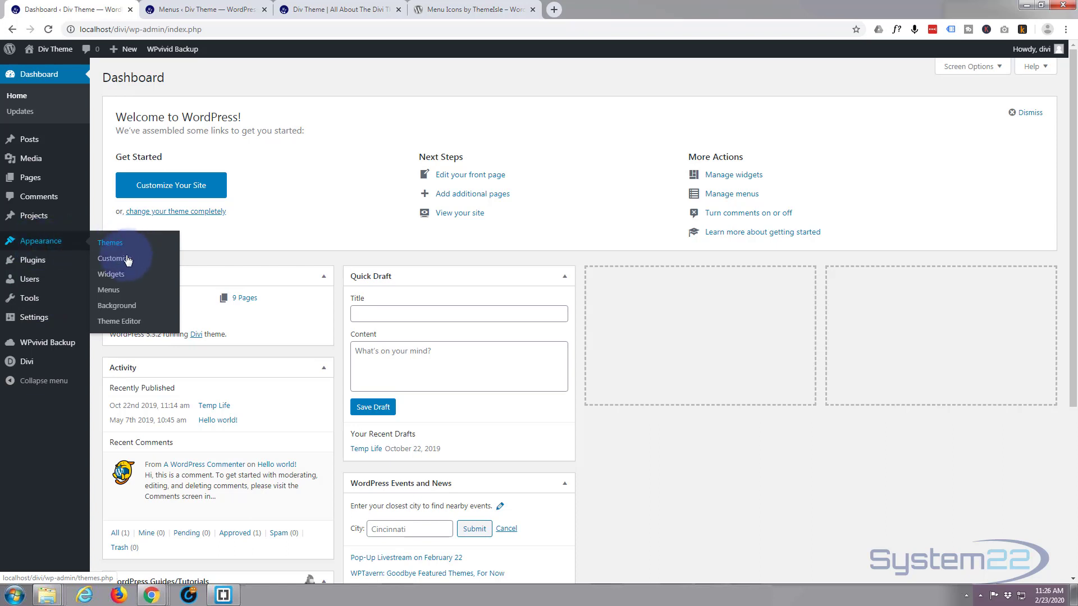
mouse_move(33, 362)
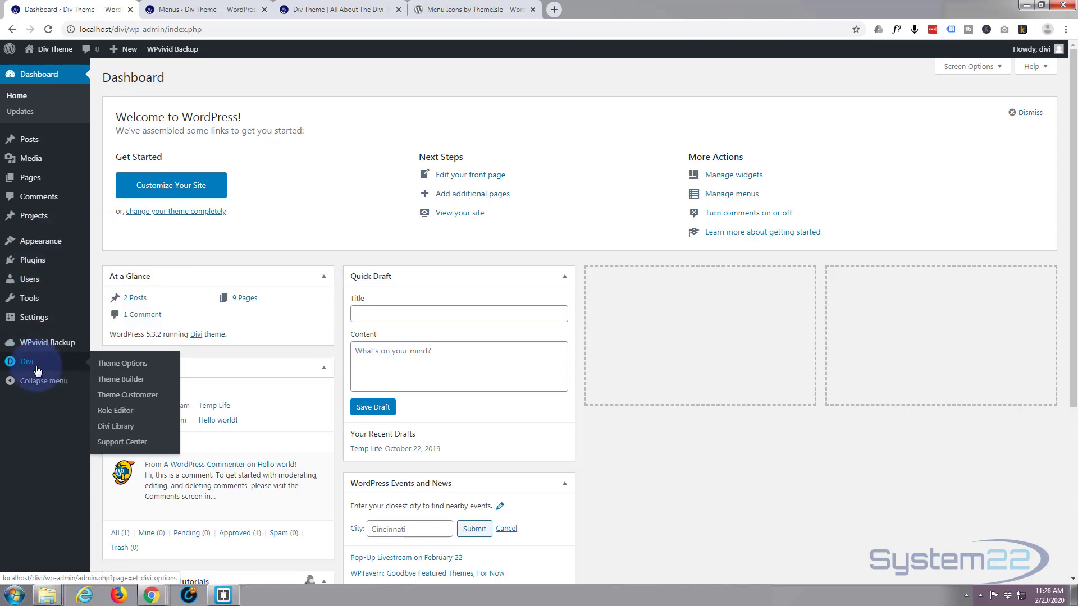
click(129, 397)
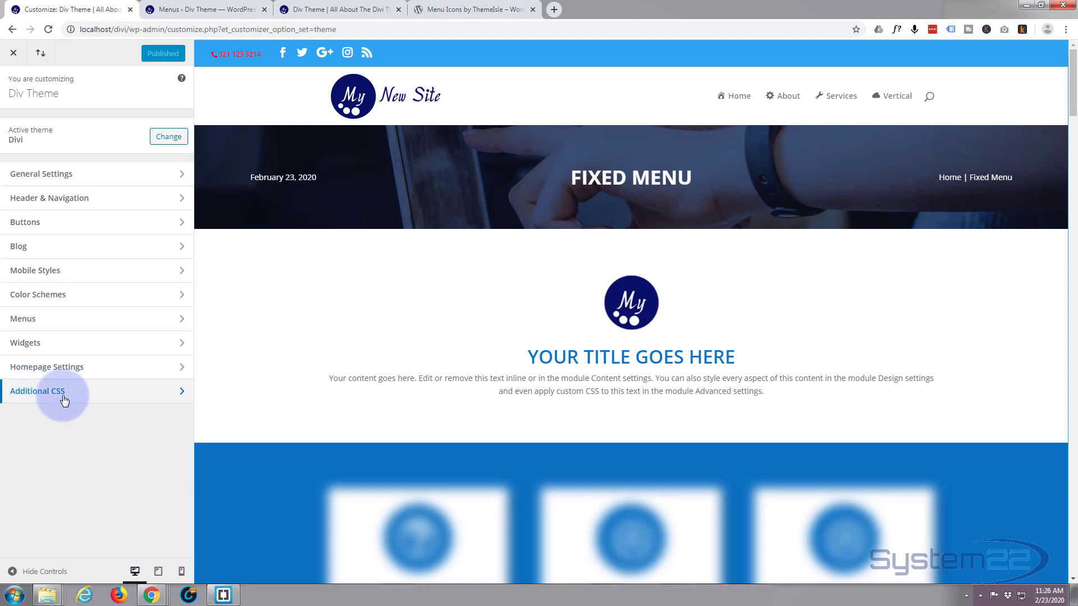
click(150, 398)
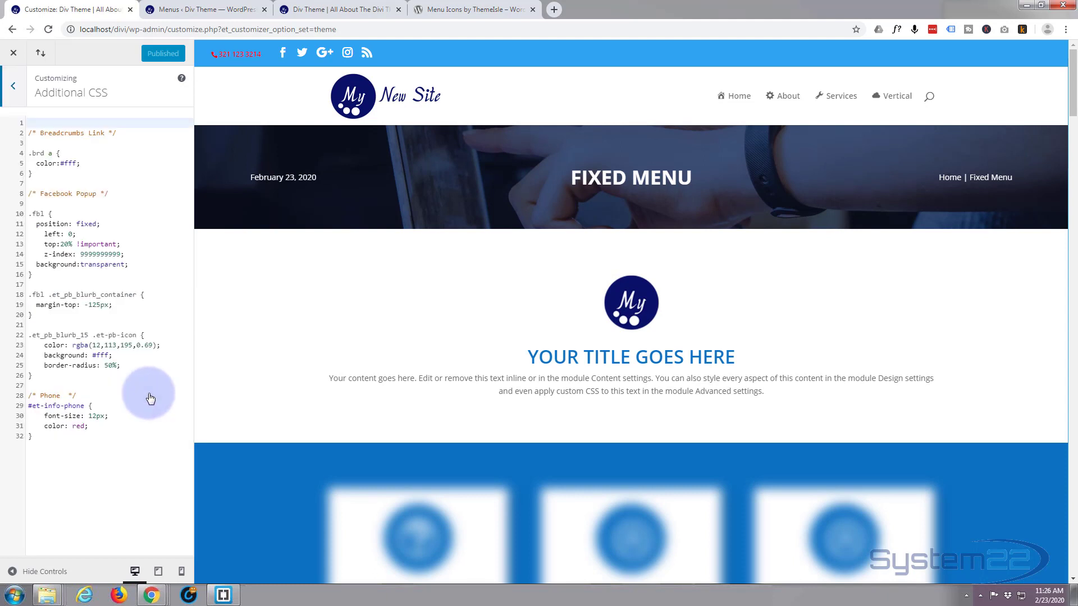
Step: Insert two blank lines above the Breadcrumbs Link comment and paste the copied .menu-item i._mi CSS at line 1
click(28, 134)
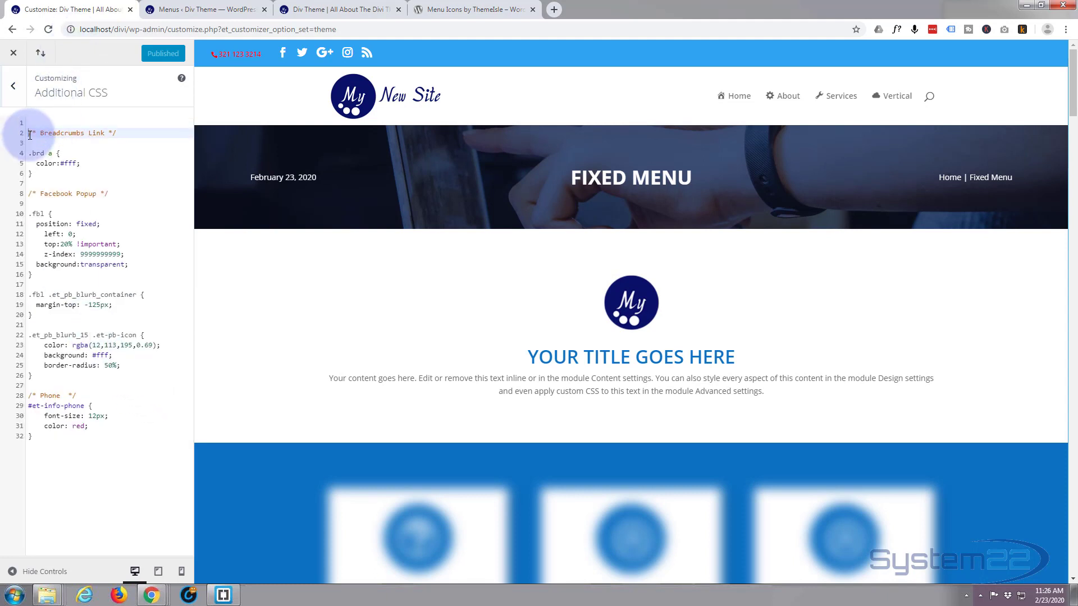
key(Return)
key(Return)
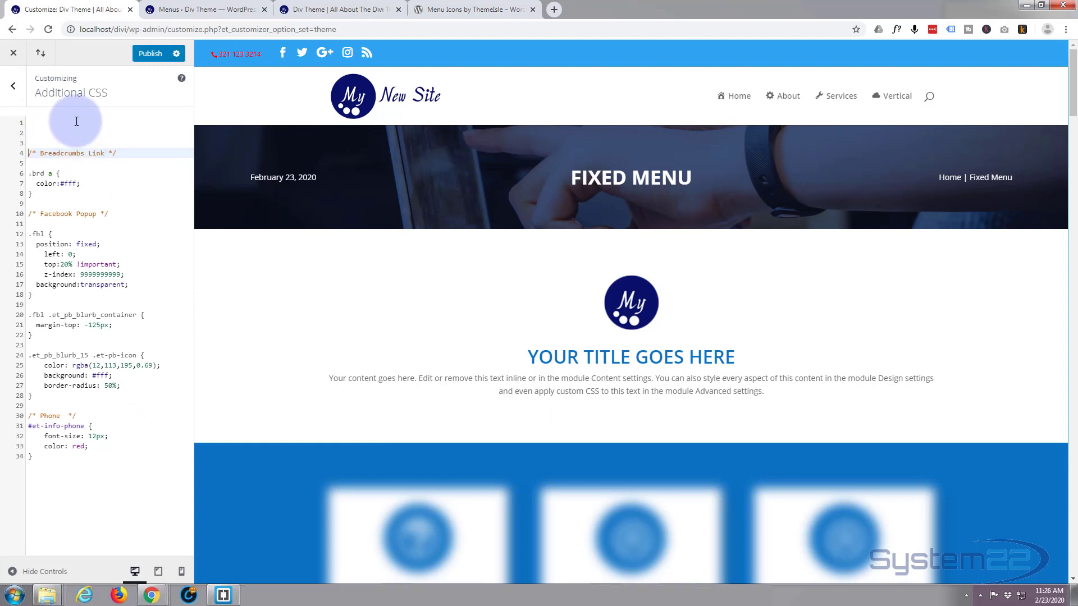
key(Up)
key(Up)
key(Up)
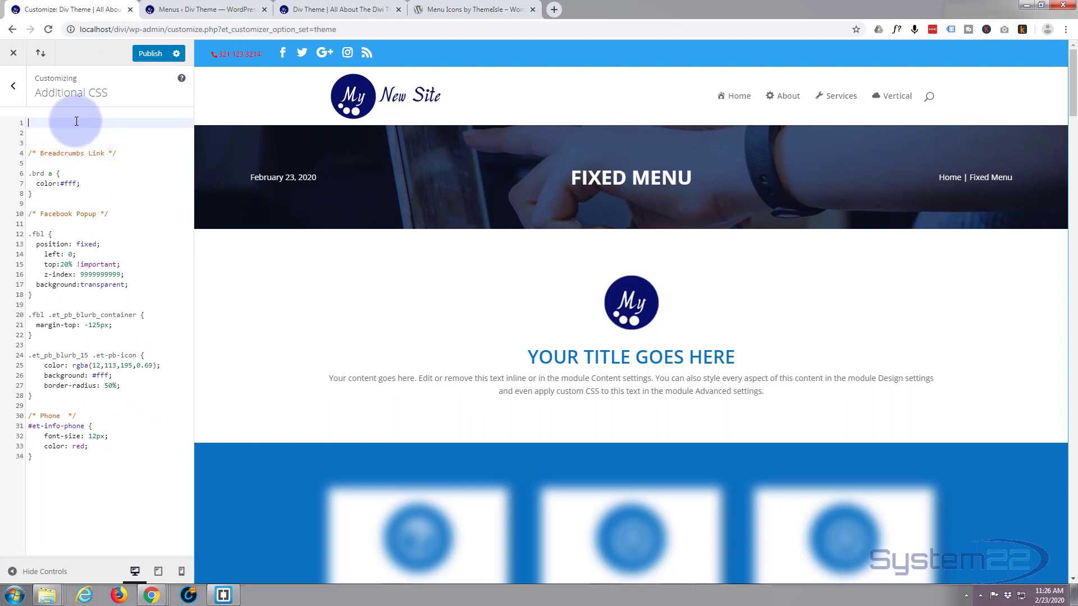
key(ctrl+v)
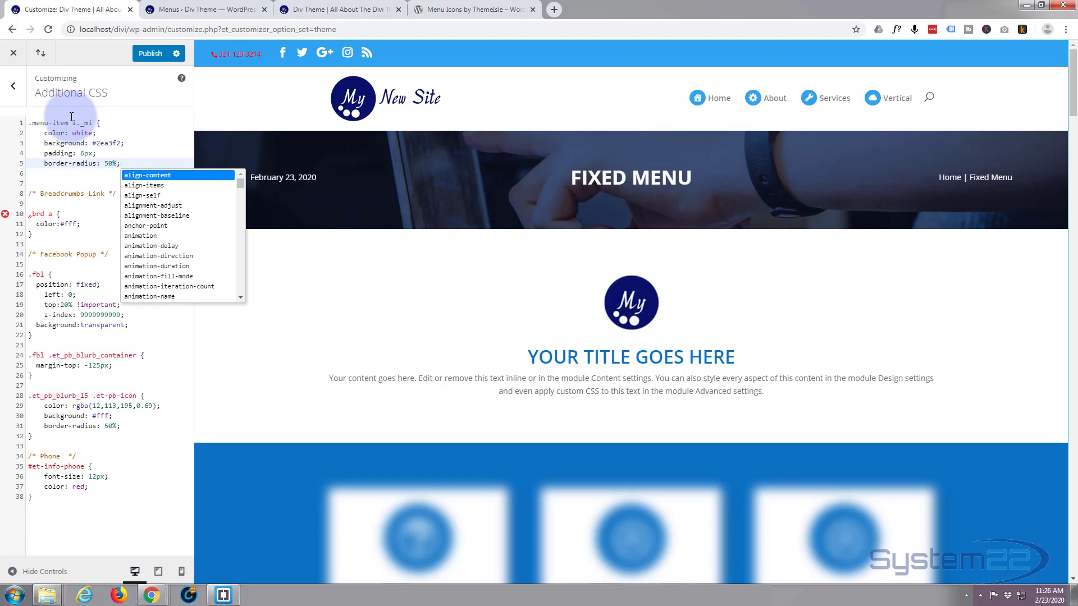
Step: Complete the pasted .menu-item i._mi rule with a closing brace on its own line and publish the CSS
click(30, 123)
text(.)
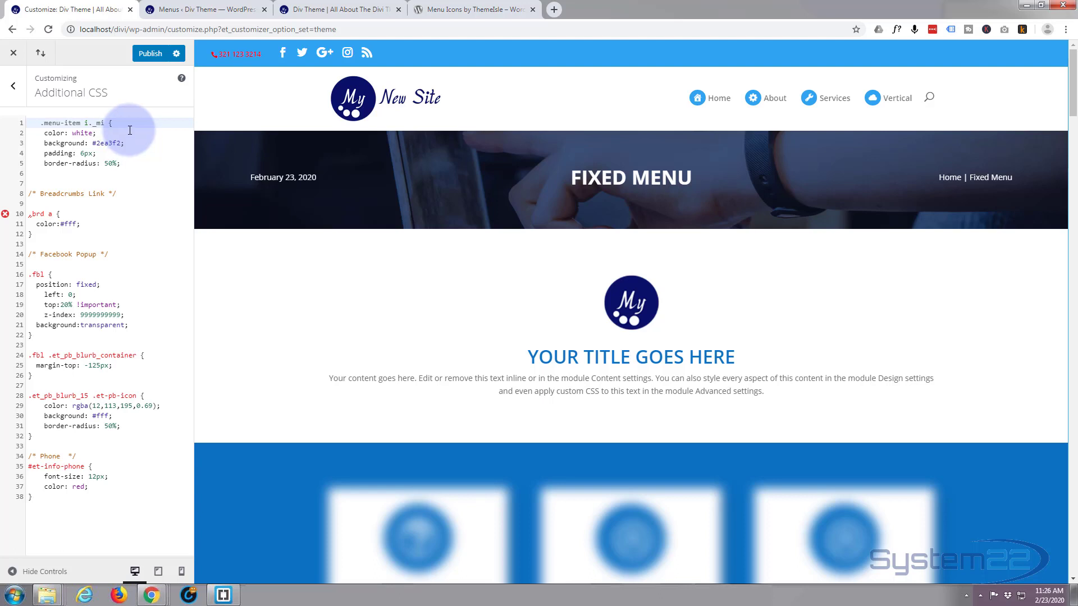
key(BackSpace)
key(BackSpace)
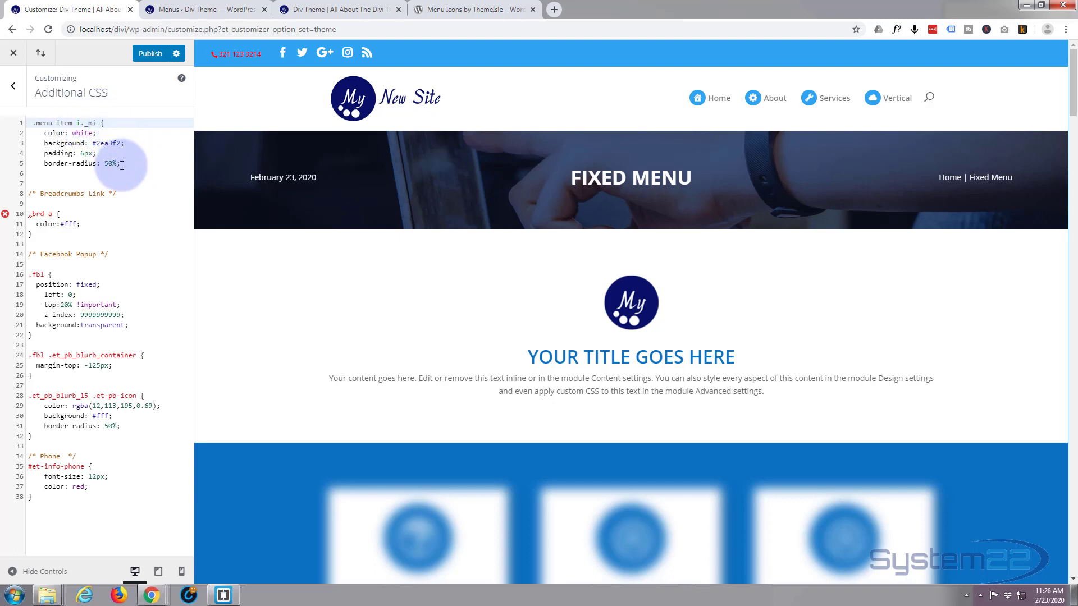
click(141, 163)
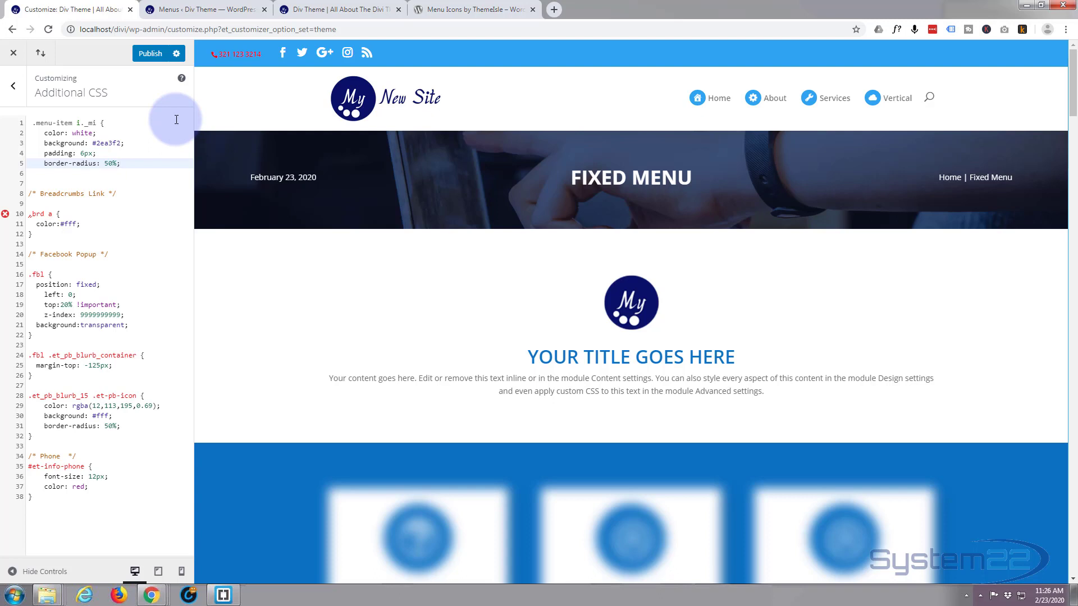
text(})
key(Return)
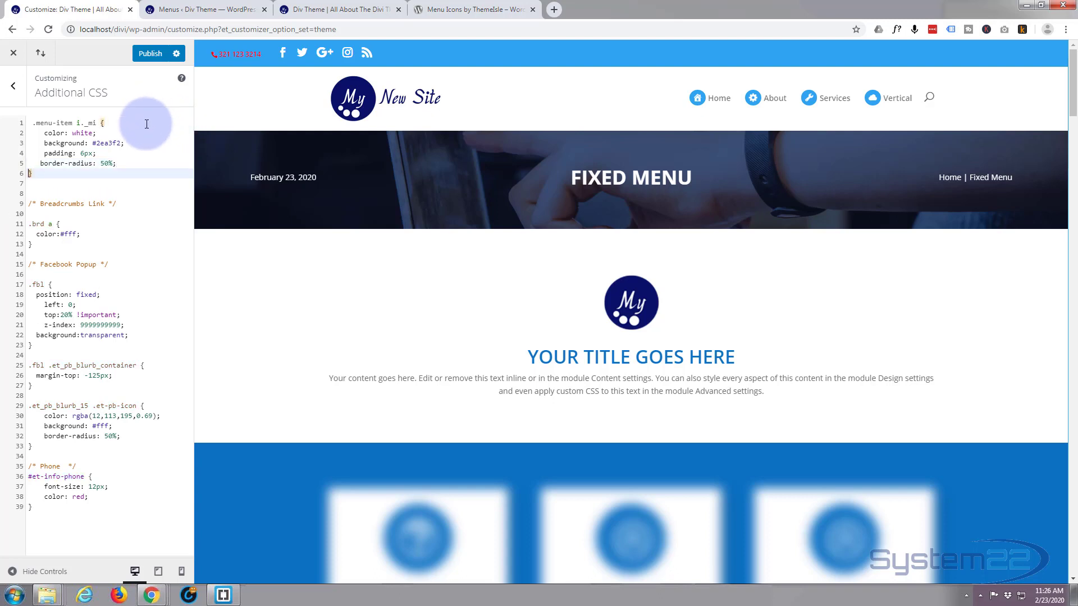
click(150, 54)
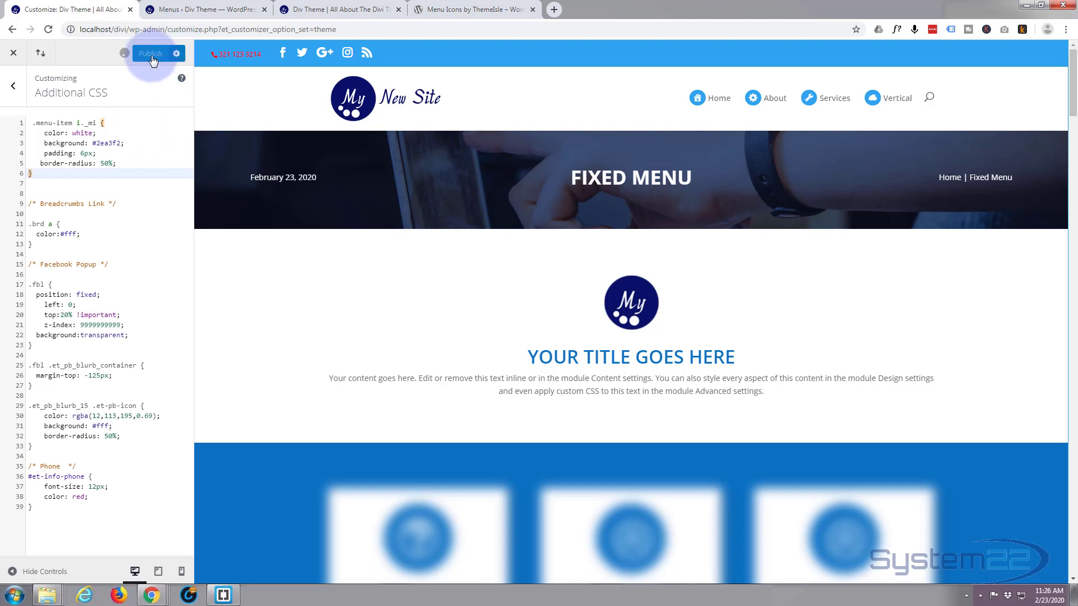
Step: Close the inspector on the site's front page and reload it to check the styled menu icons
click(361, 11)
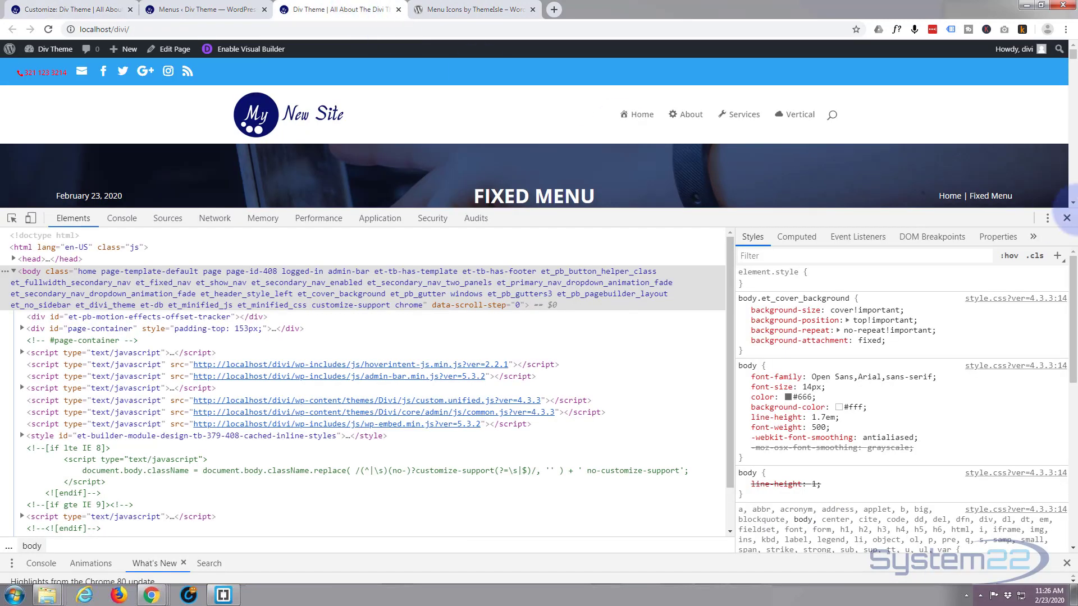
click(1067, 218)
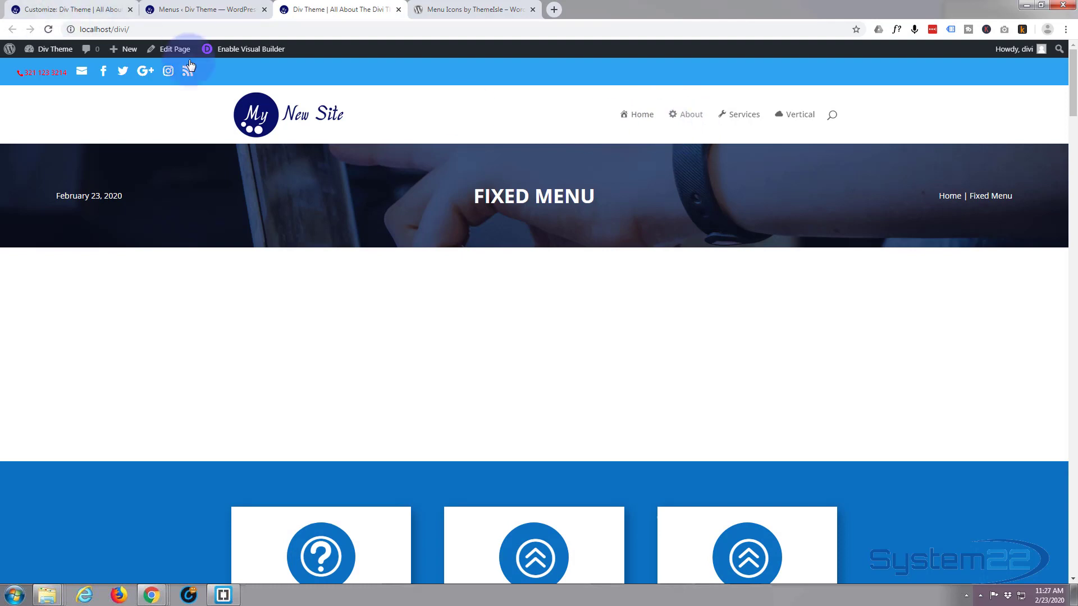
click(48, 30)
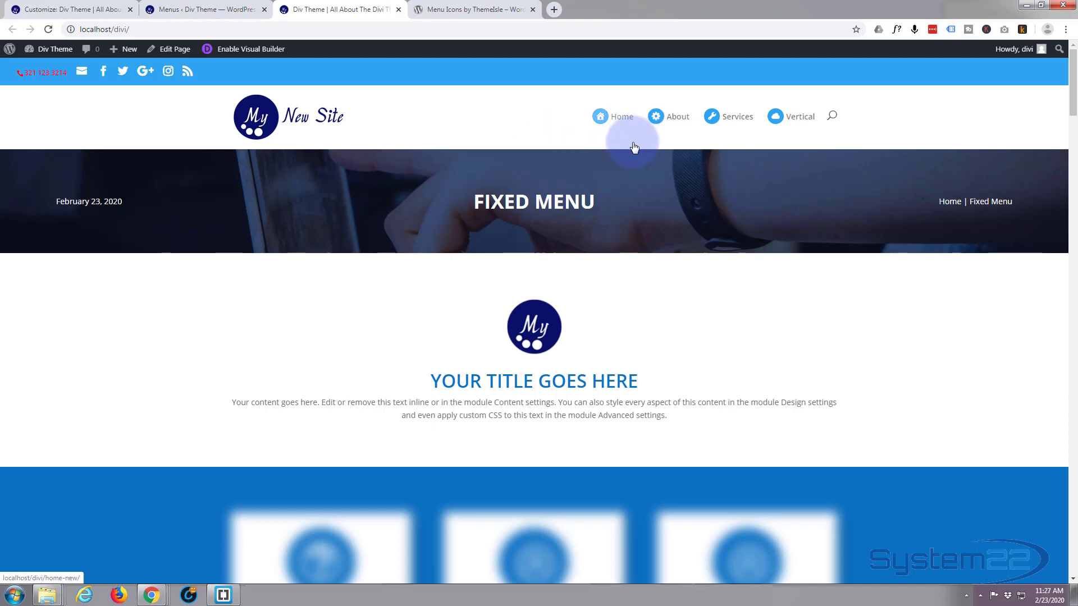
Step: View the Menu Icons by ThemeIsle plugin page and return to the site's front page
click(468, 11)
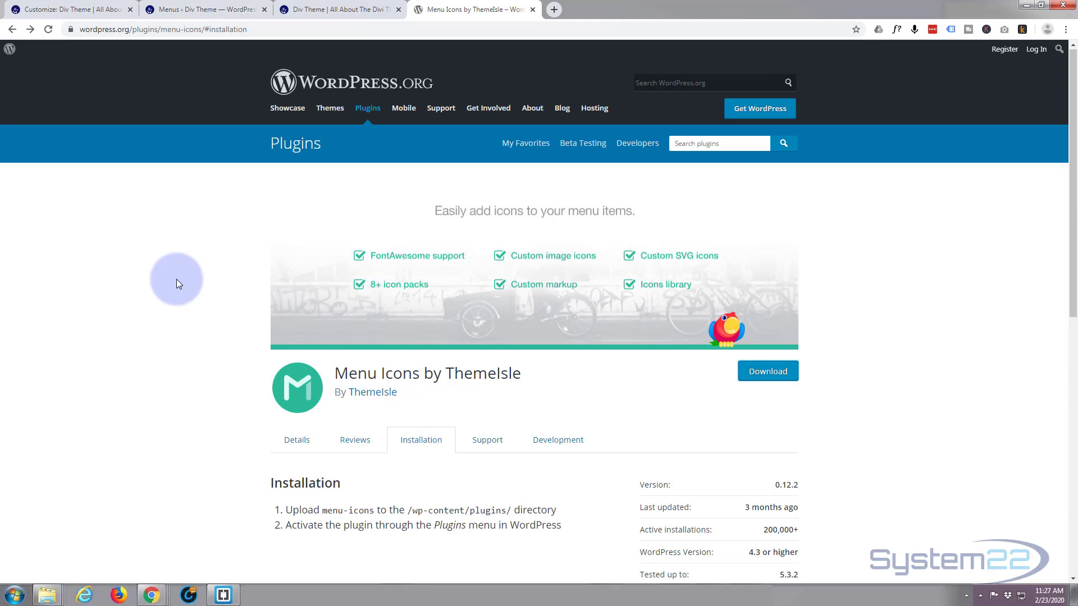
click(361, 9)
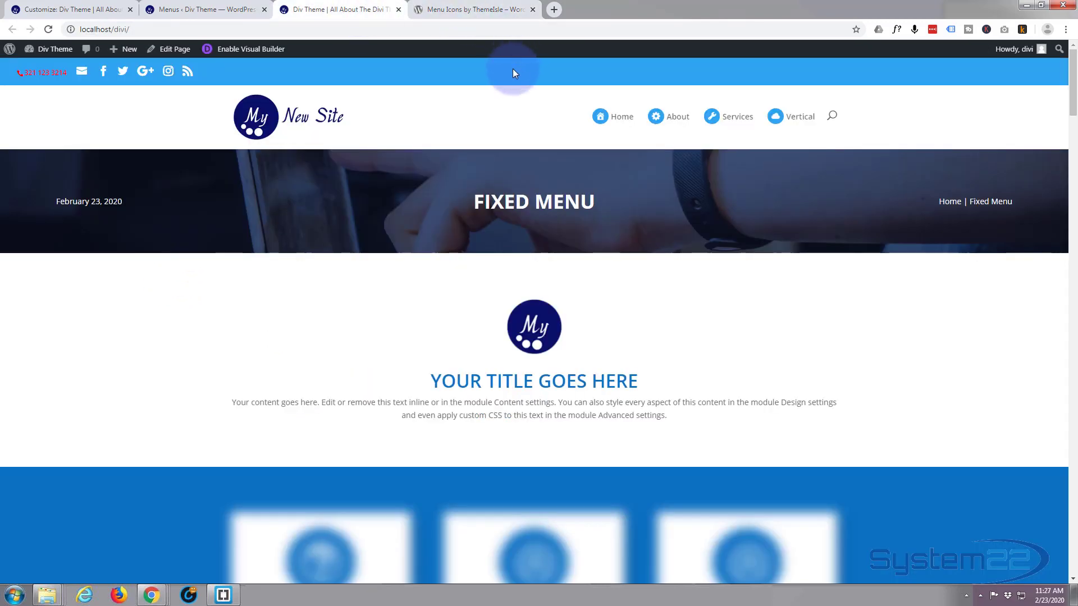